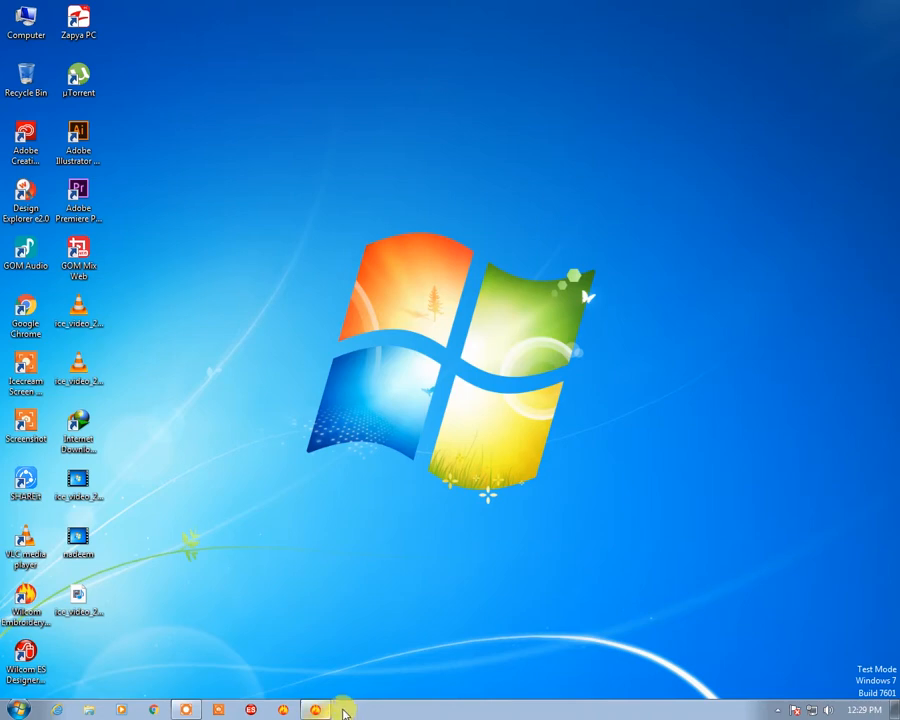
- Switch to Wilcom EmbroideryStudio and digitize a slanted four-point satin column about 13 mm long with Input A
click(316, 709)
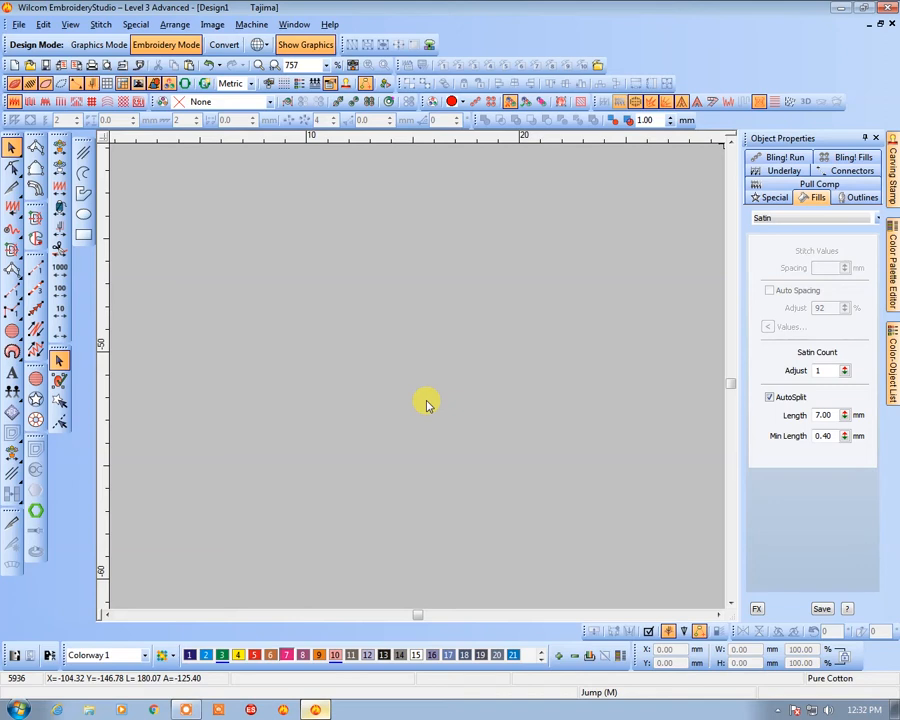
click(35, 147)
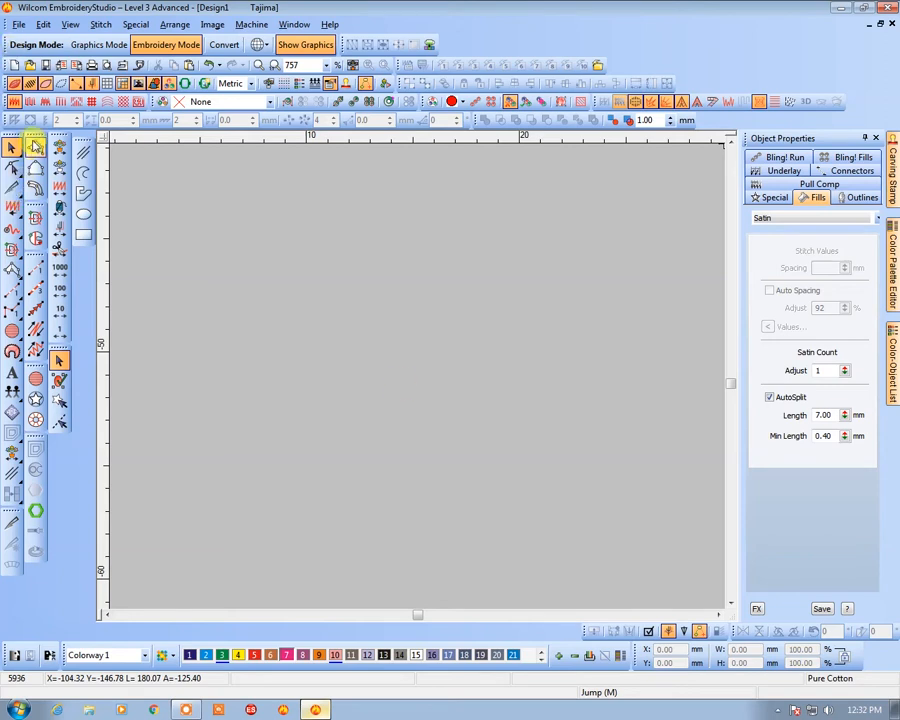
click(278, 350)
click(308, 190)
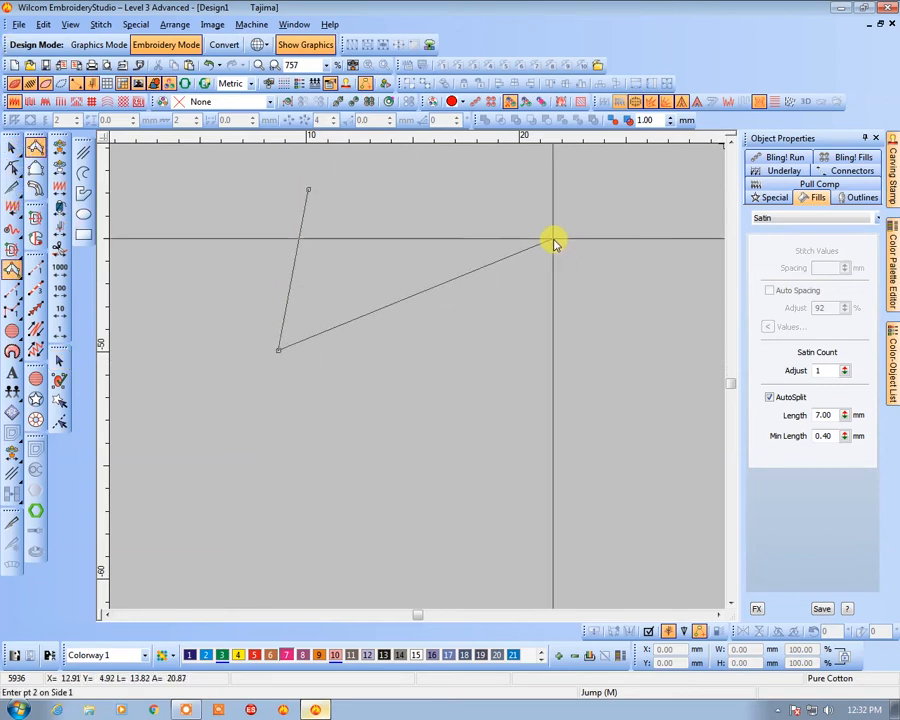
click(548, 407)
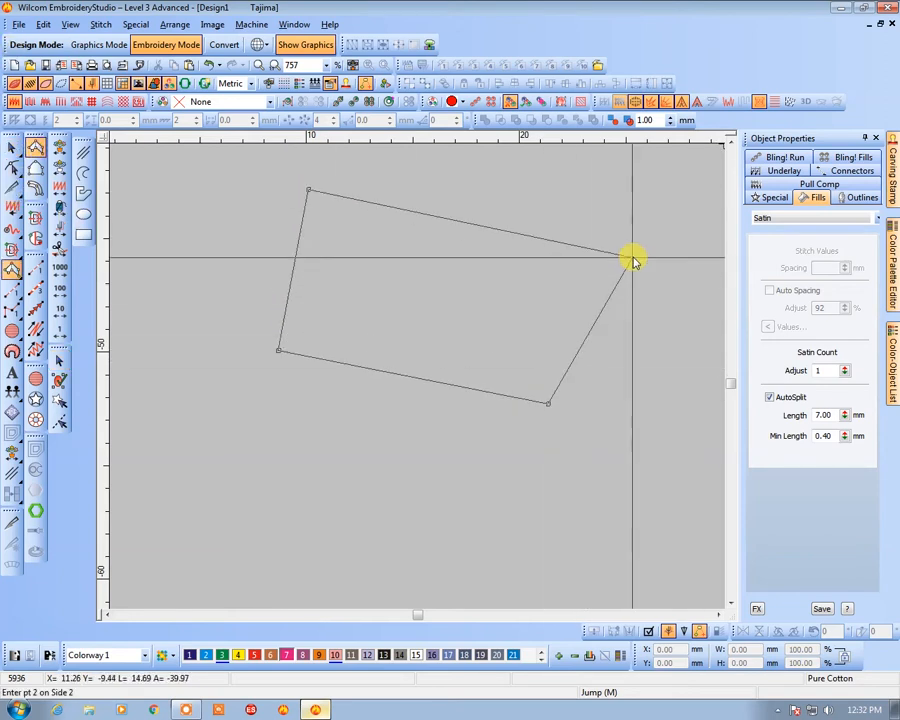
click(580, 246)
key(Return)
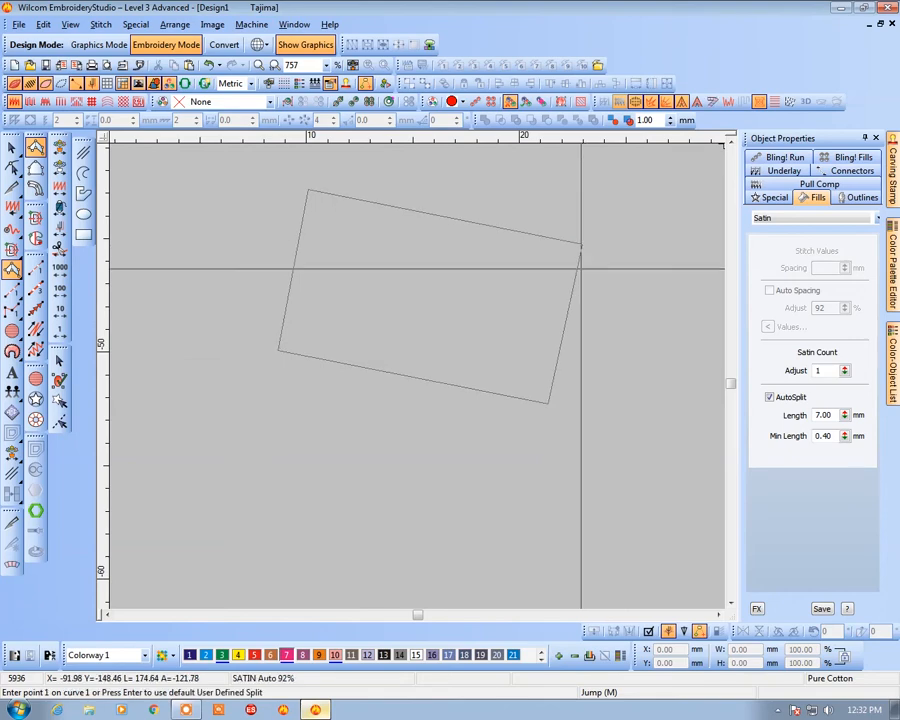
key(Return)
- Rotate the pink satin block counter-clockwise until it tilts slightly upward
key(shift+z)
key(z)
drag(345, 253, 554, 437)
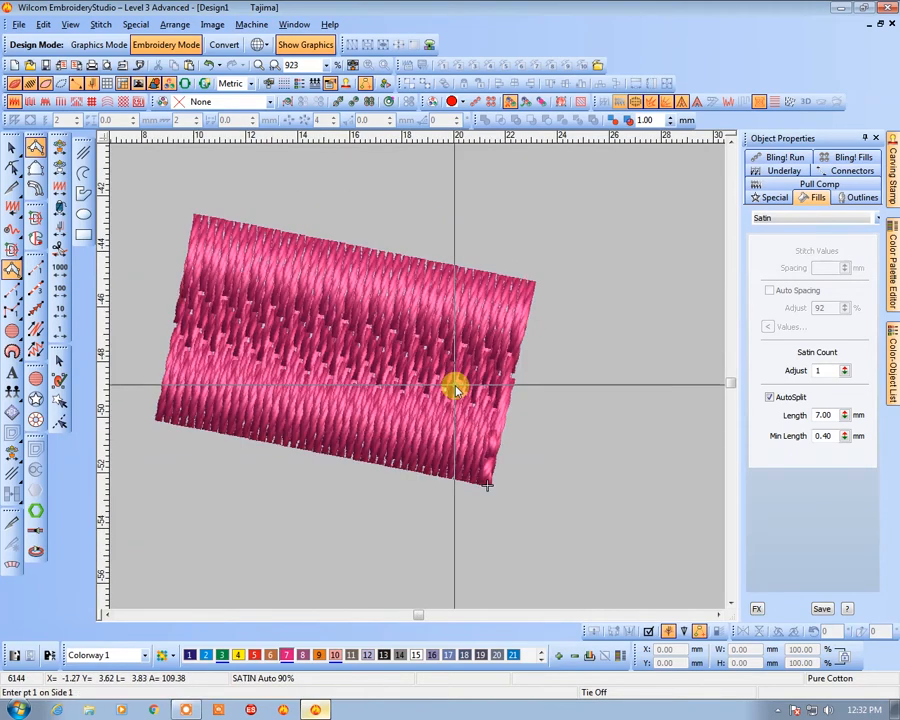
click(484, 440)
click(528, 484)
click(516, 476)
click(526, 470)
drag(526, 470, 548, 414)
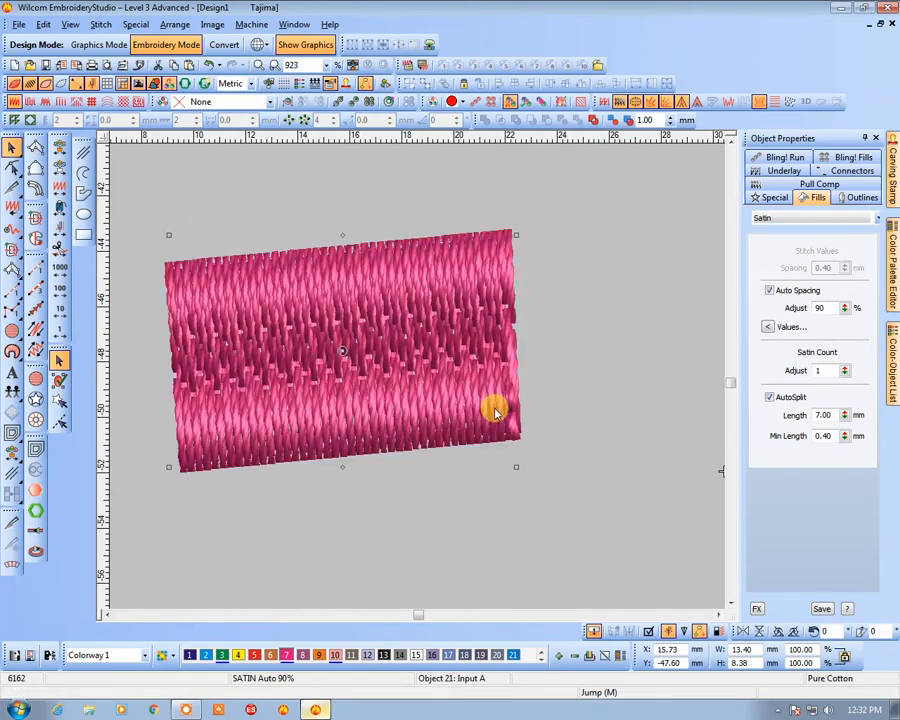
- Examine the satin block's stitch lines and needle points close up with TrueView off
key(t)
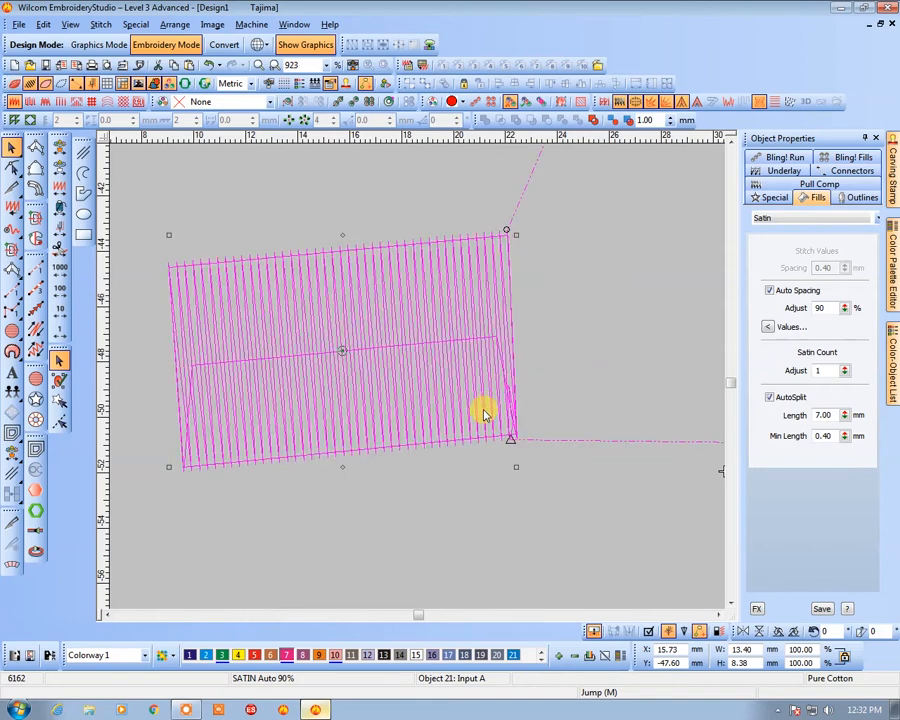
key(shift+z)
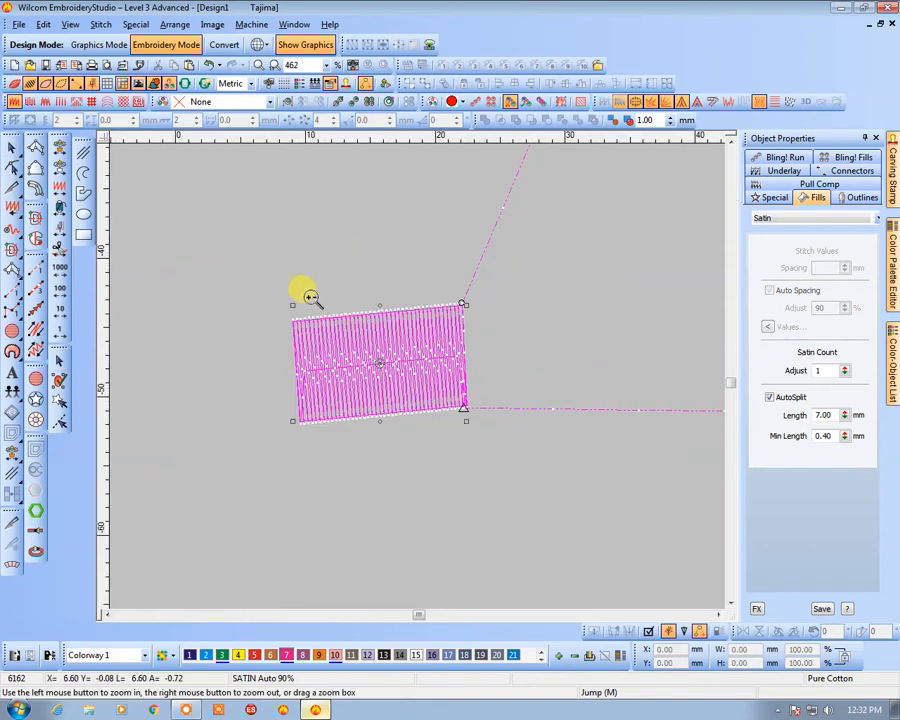
drag(295, 283, 460, 424)
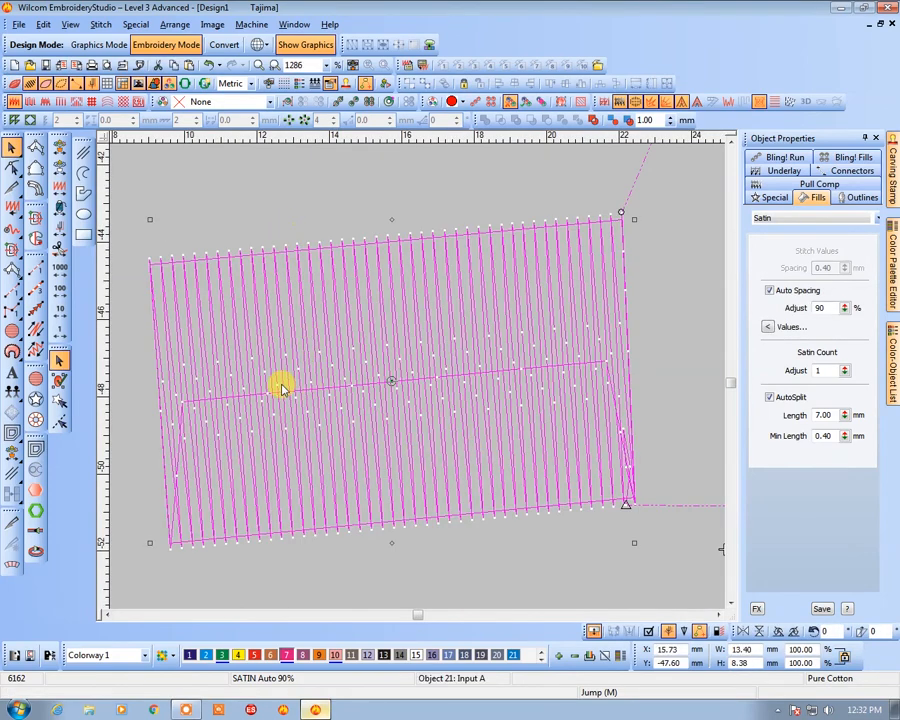
key(z)
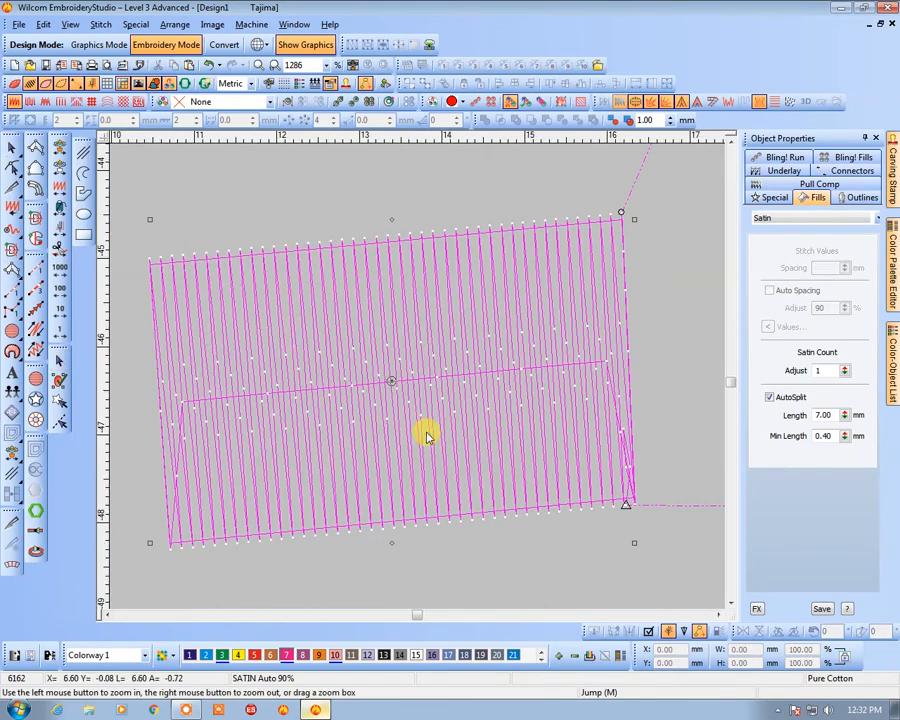
click(425, 435)
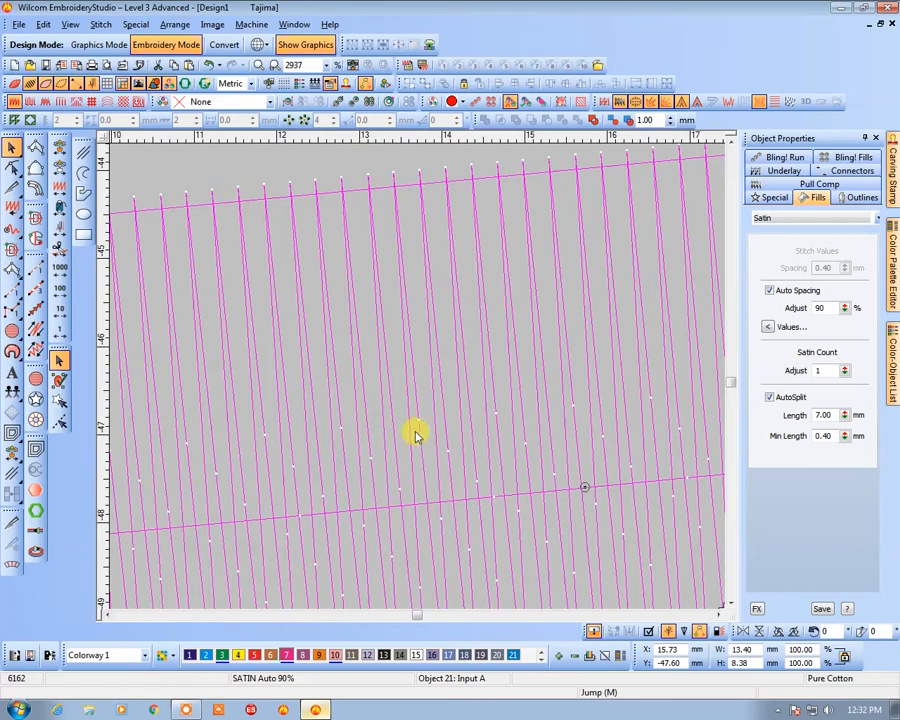
key(shift+z)
key(shift+z)
key(b)
drag(257, 297, 621, 502)
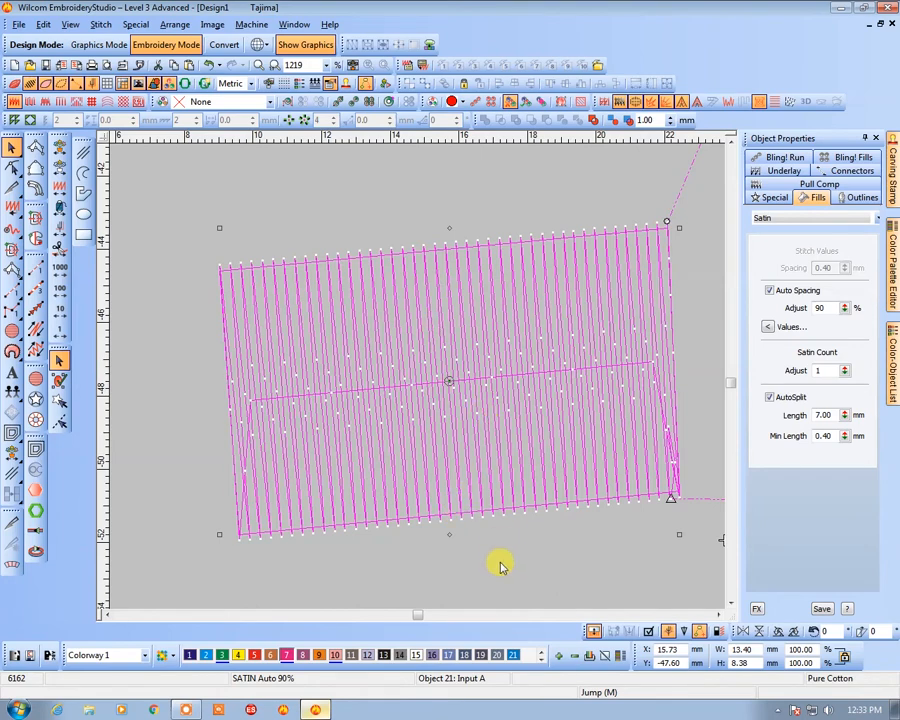
- Set the satin fill's AutoSplit length to 9 mm and display the block in TrueView
double_click(823, 414)
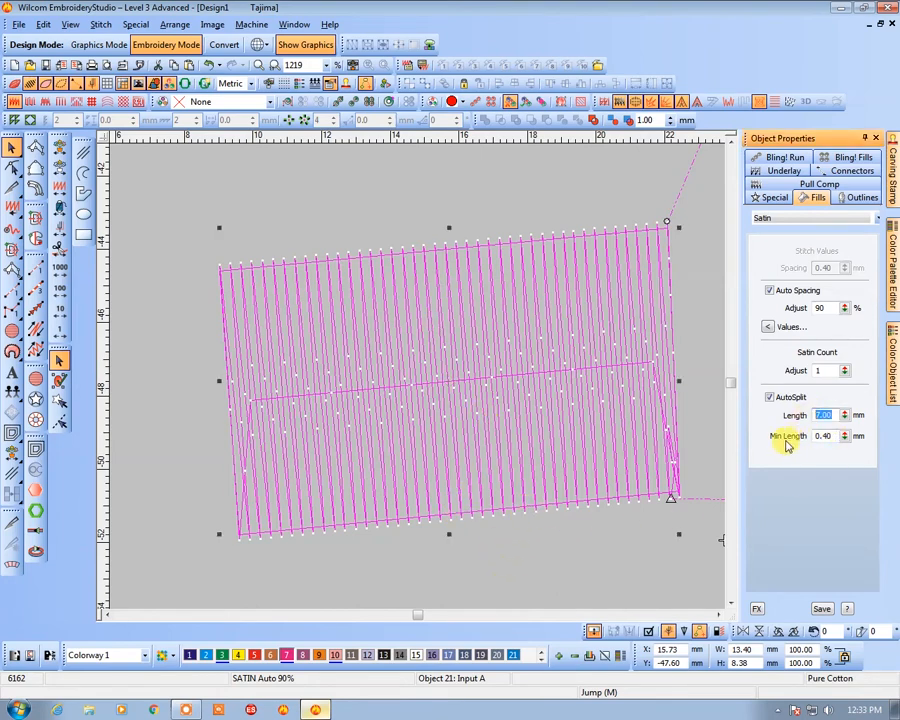
text(9)
key(Return)
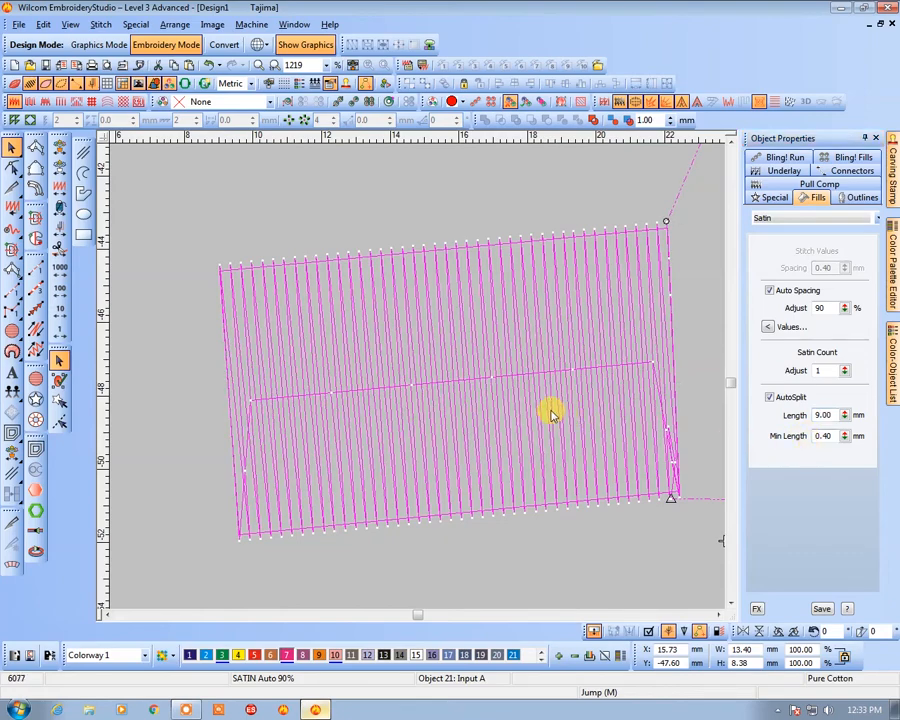
key(t)
key(shift+z)
key(b)
drag(295, 291, 633, 520)
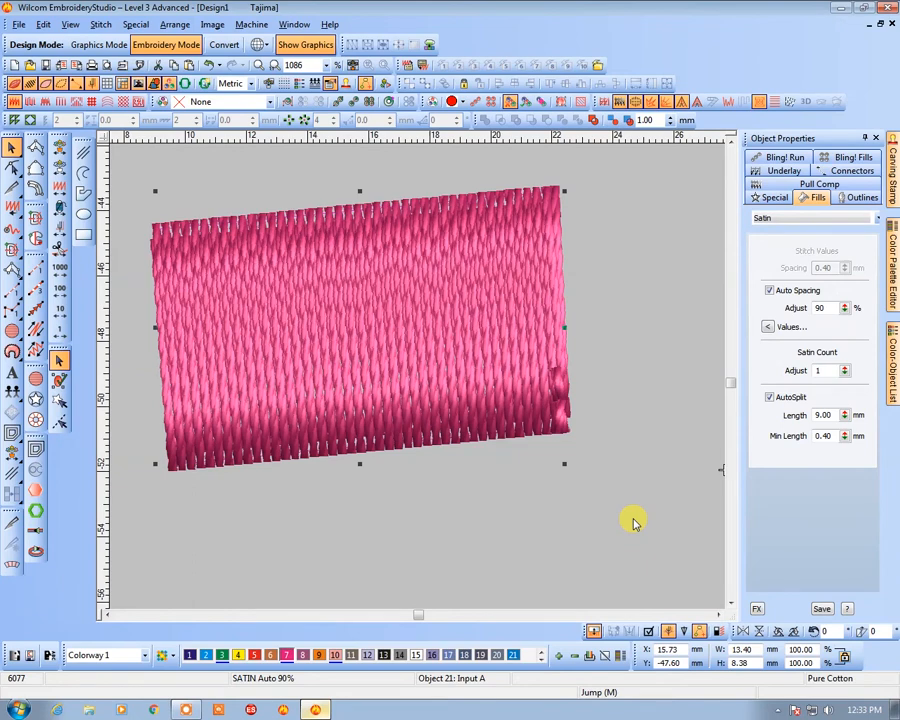
key(t)
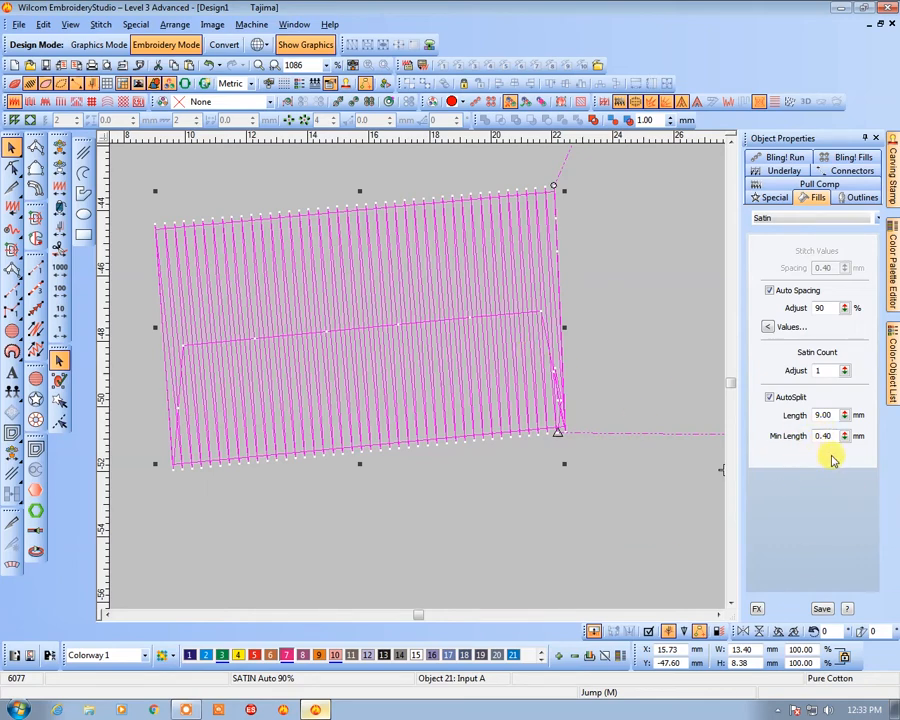
drag(822, 437, 797, 443)
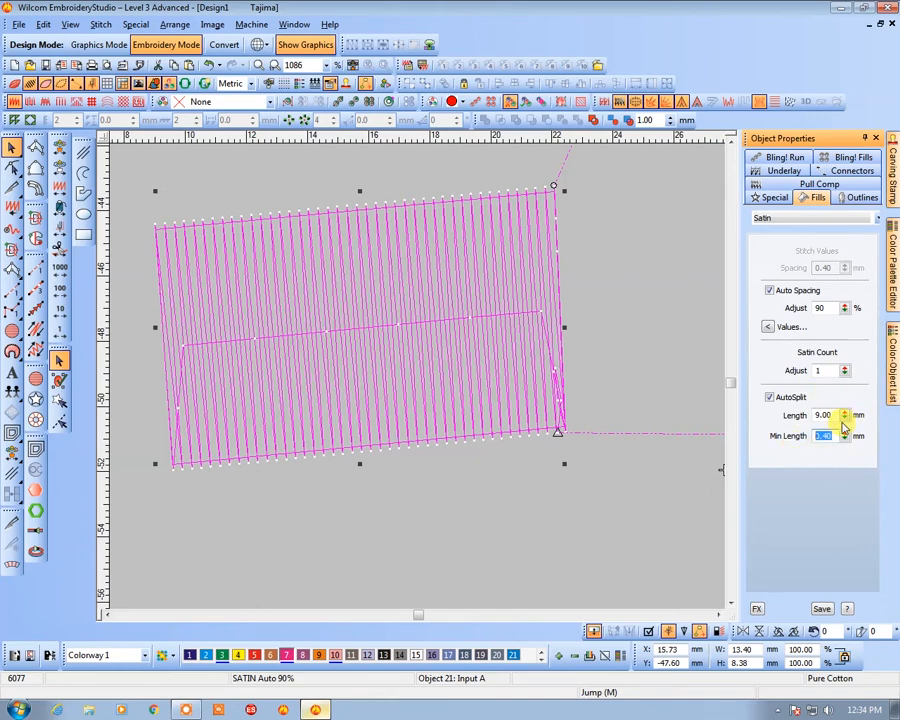
double_click(822, 415)
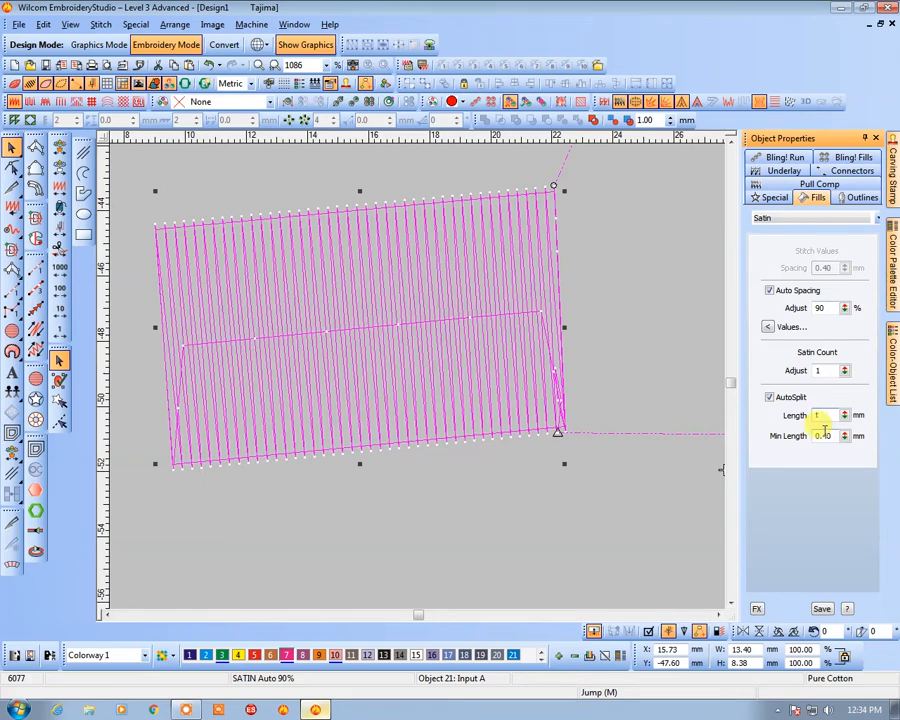
click(443, 364)
key(Escape)
click(443, 365)
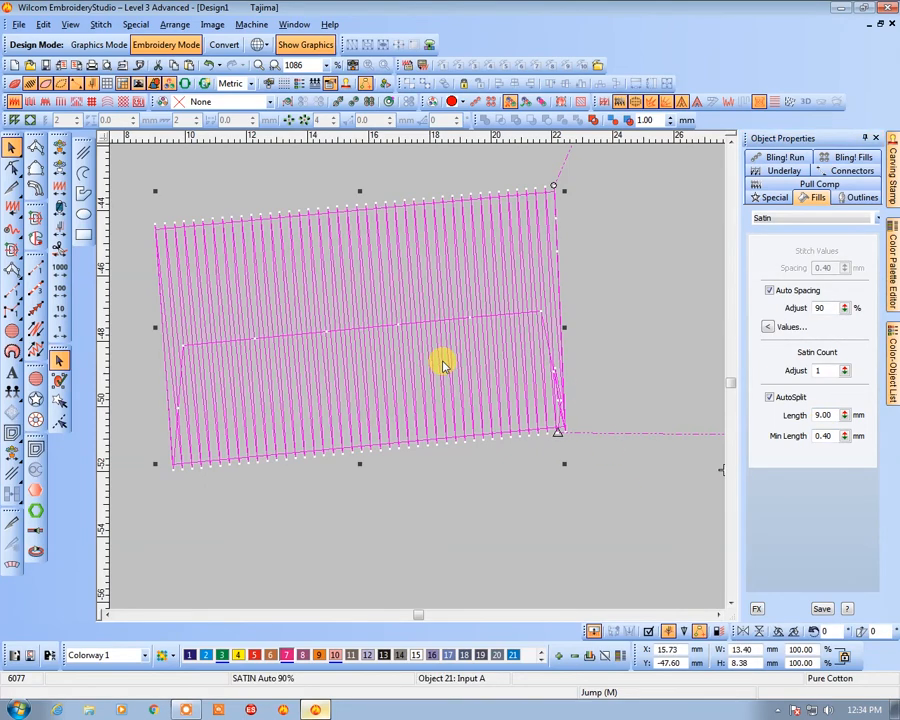
- Show the satin block in TrueView and rotate it slightly clockwise until it lies almost horizontal
key(t)
drag(565, 462, 536, 468)
click(573, 412)
click(518, 430)
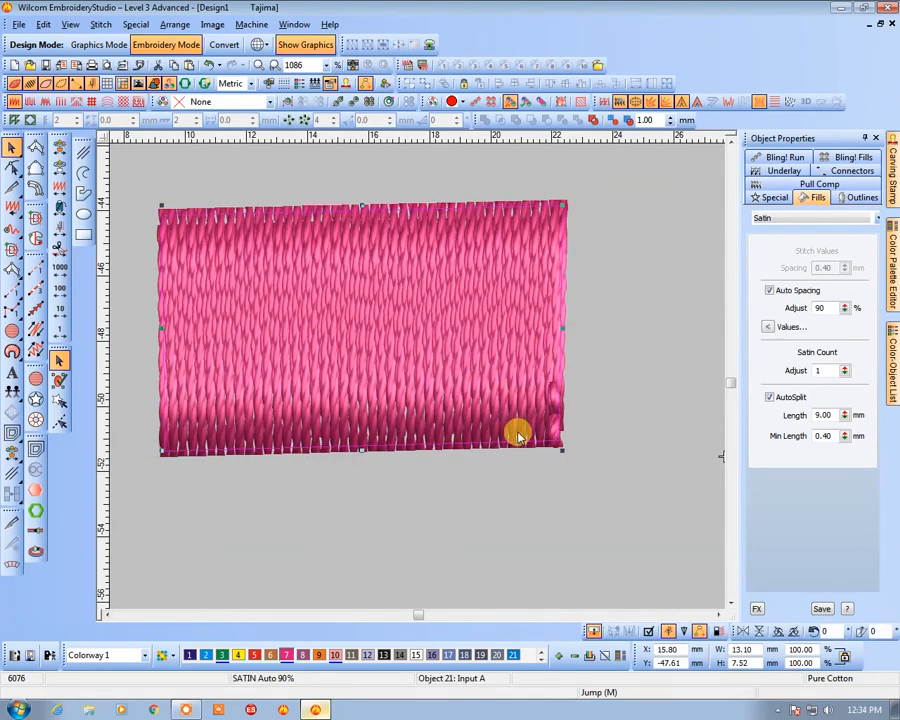
- Set the block's AutoSplit length to 2 mm and show its stitch lines with TrueView off
click(840, 415)
drag(838, 415, 800, 420)
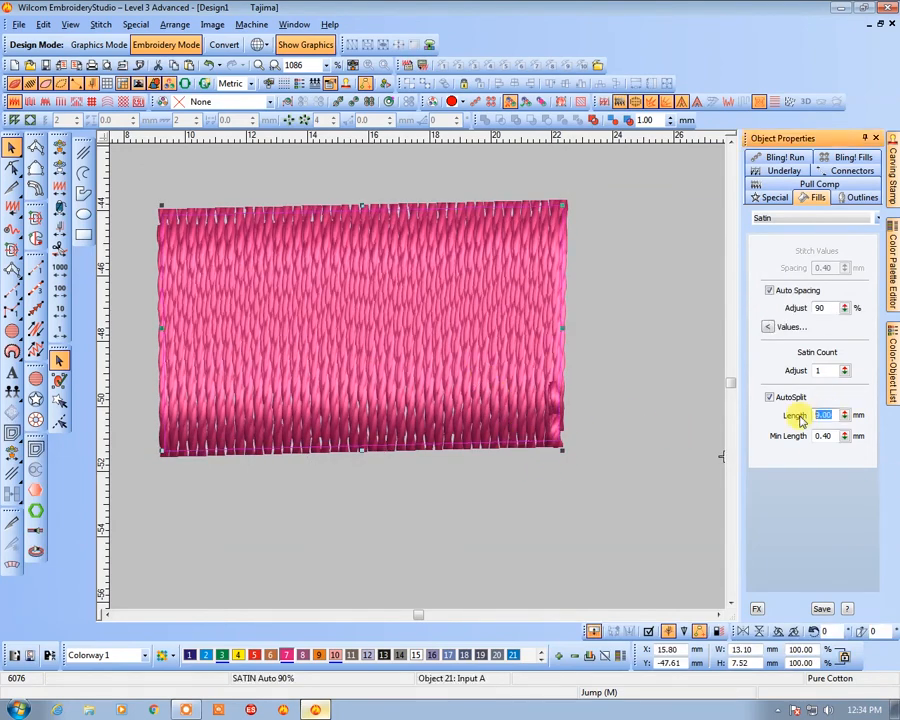
text(2)
key(Return)
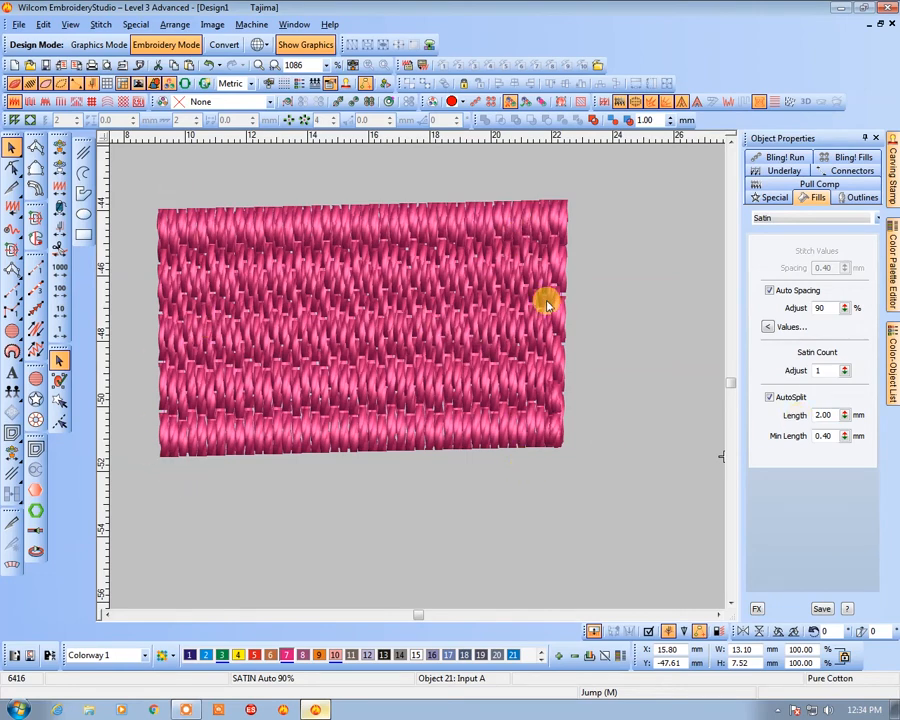
key(t)
click(504, 362)
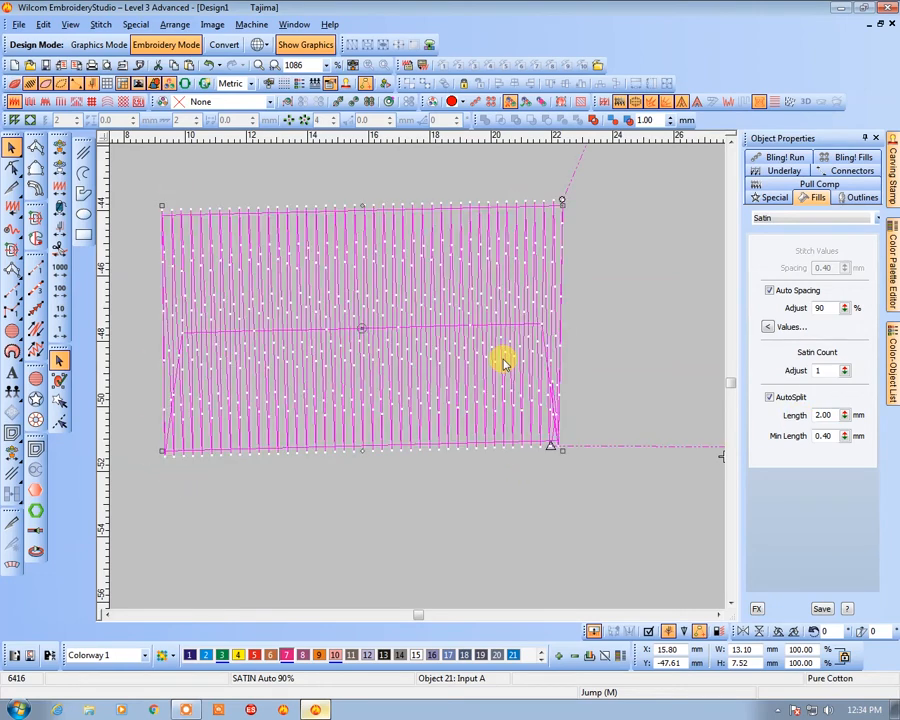
- Turn off Auto Spacing, set the satin spacing to 0.70 mm, and display the block in TrueView
click(769, 290)
drag(827, 267, 775, 277)
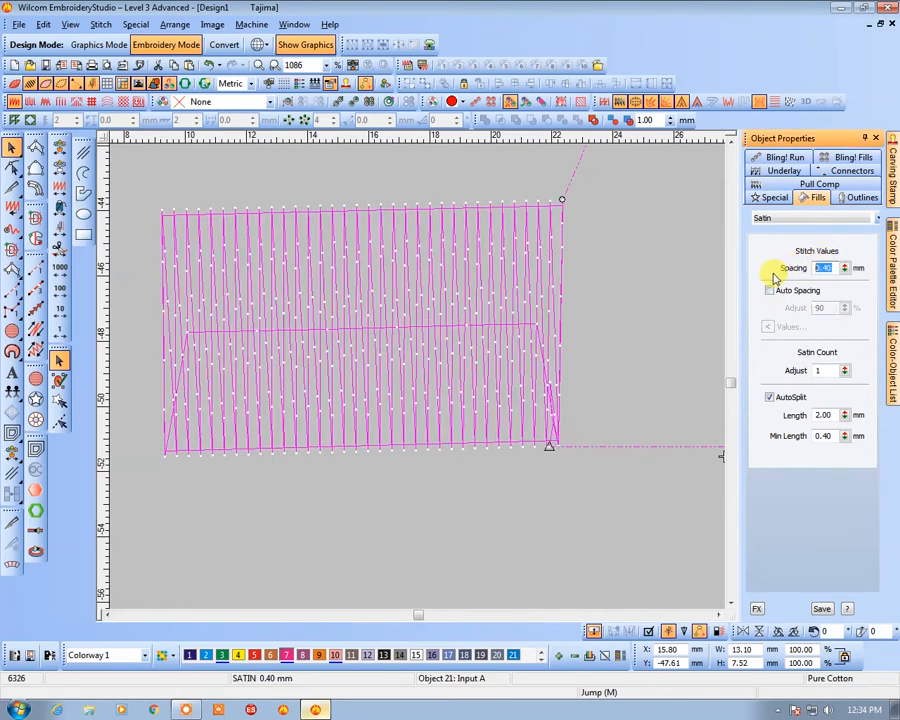
text(.)
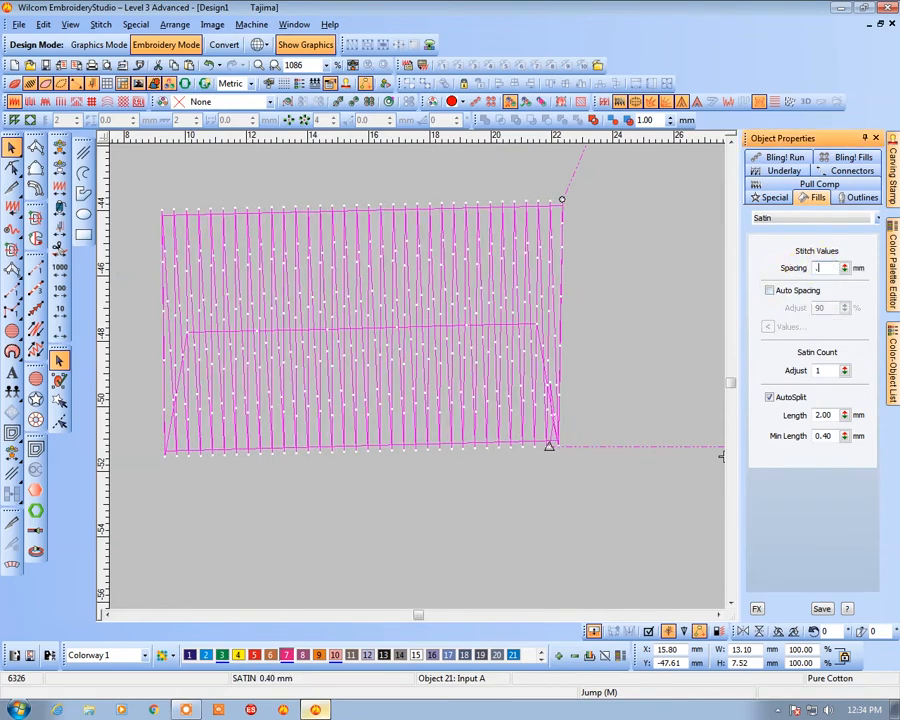
text(70)
key(Return)
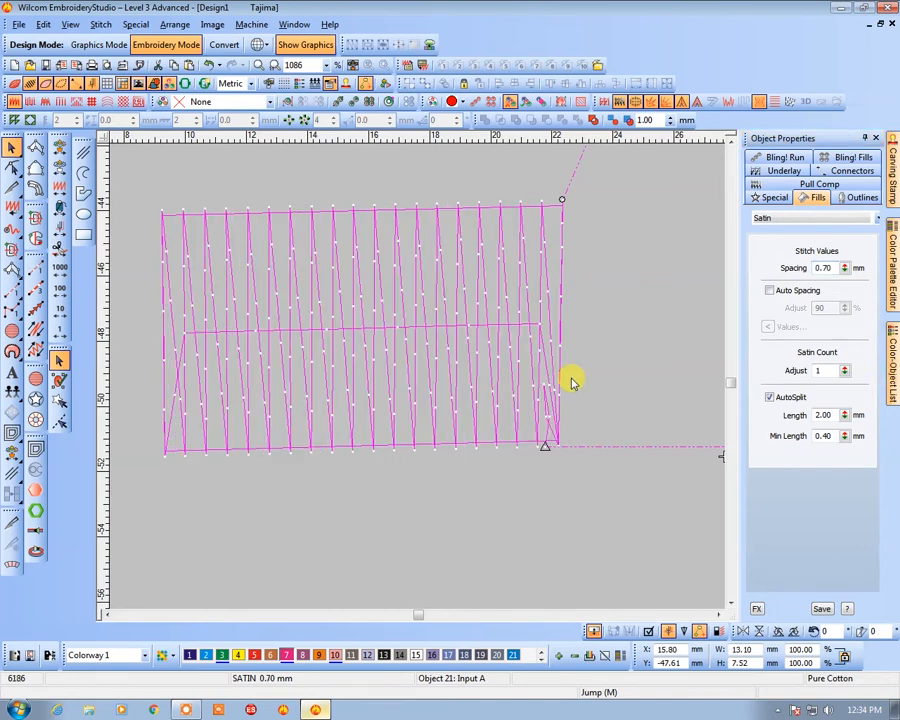
key(t)
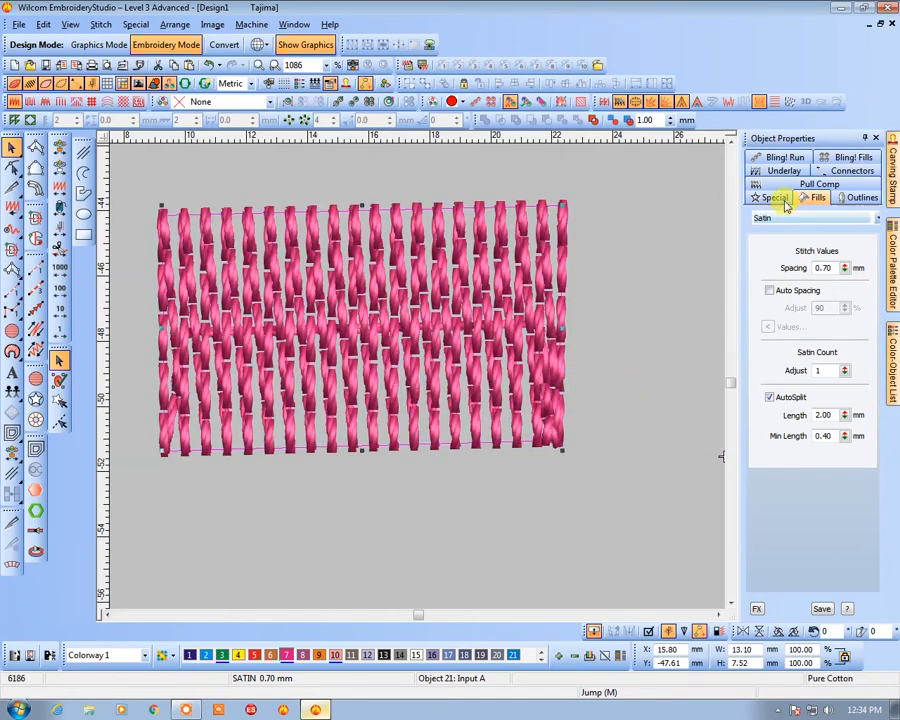
- Check the underlay properties and set the satin fill's stitch spacing to 0.37 mm
click(772, 170)
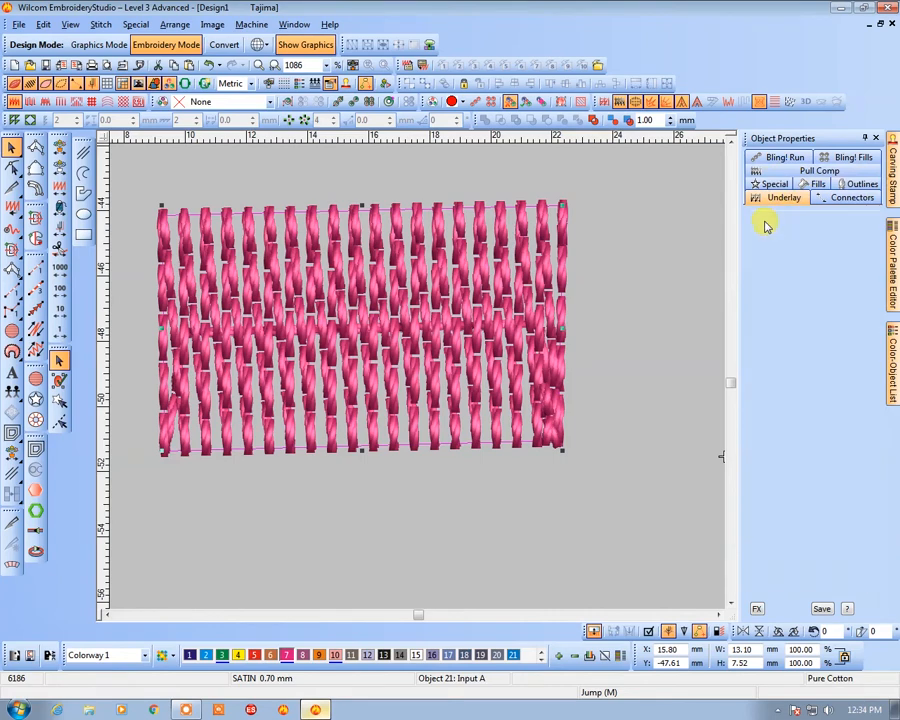
click(815, 184)
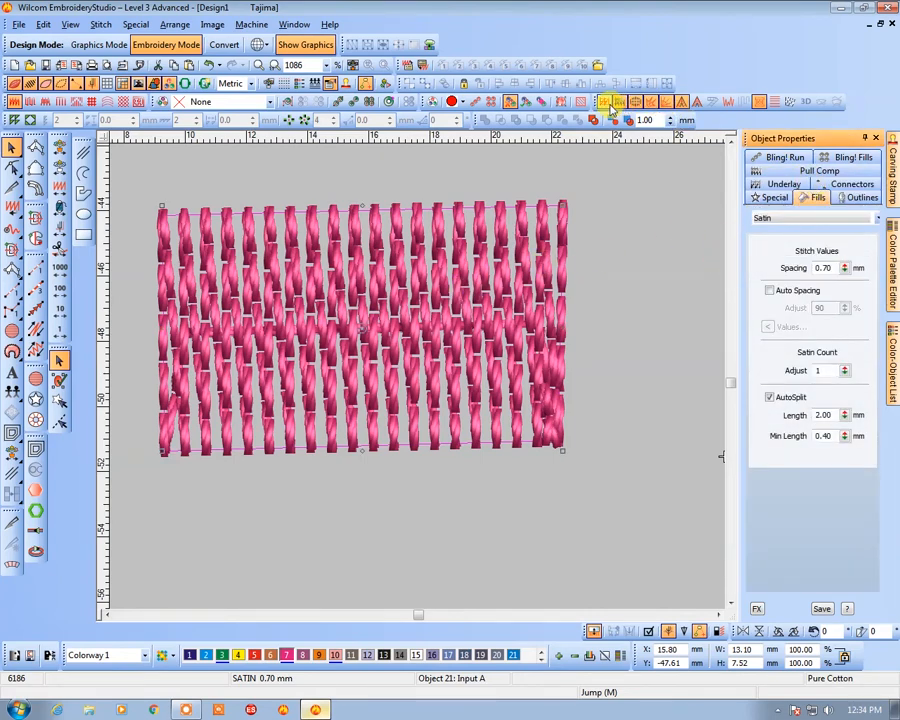
click(789, 271)
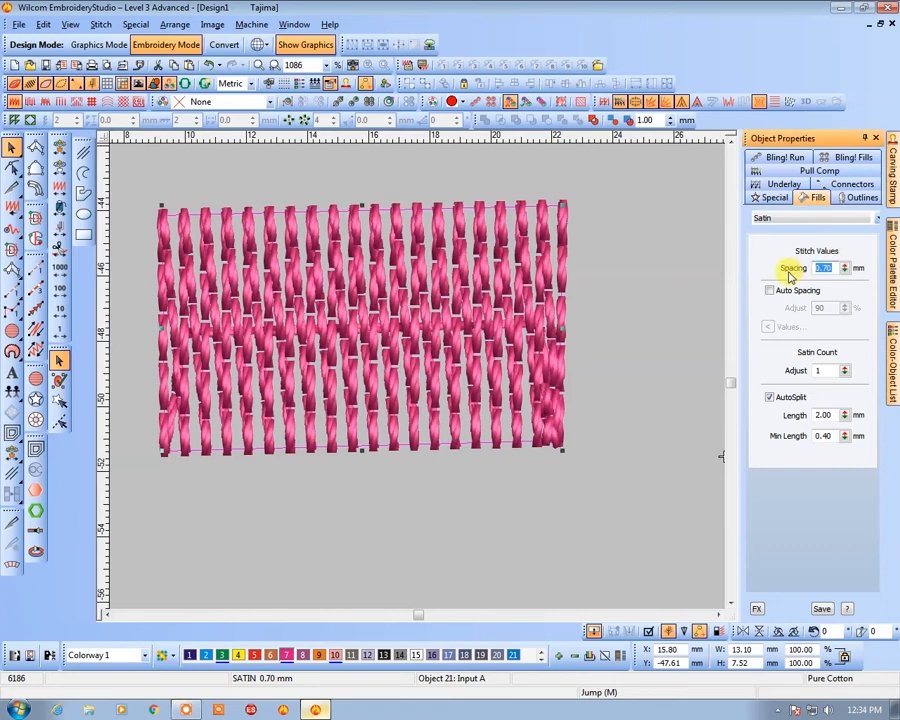
text(0.37)
key(Return)
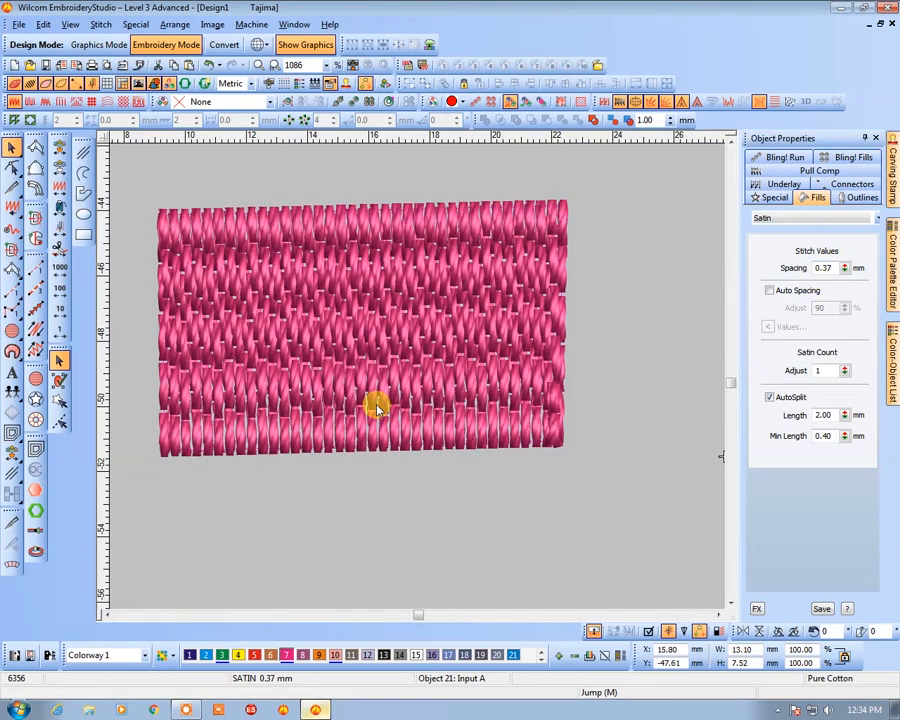
- Set the satin block's AutoSplit length to 3.00 mm
click(772, 420)
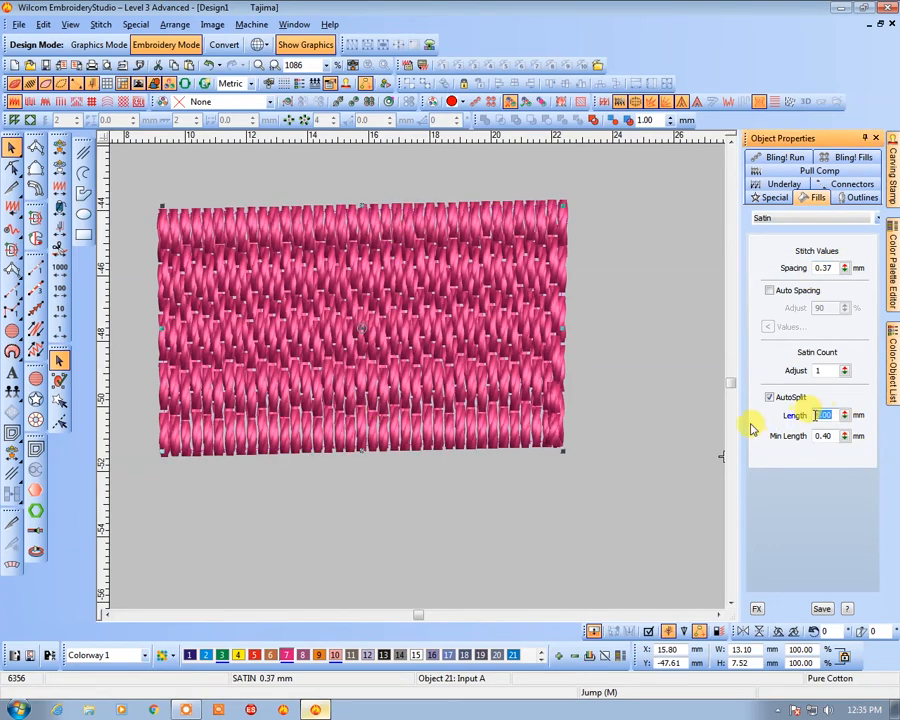
text(3.00)
key(Return)
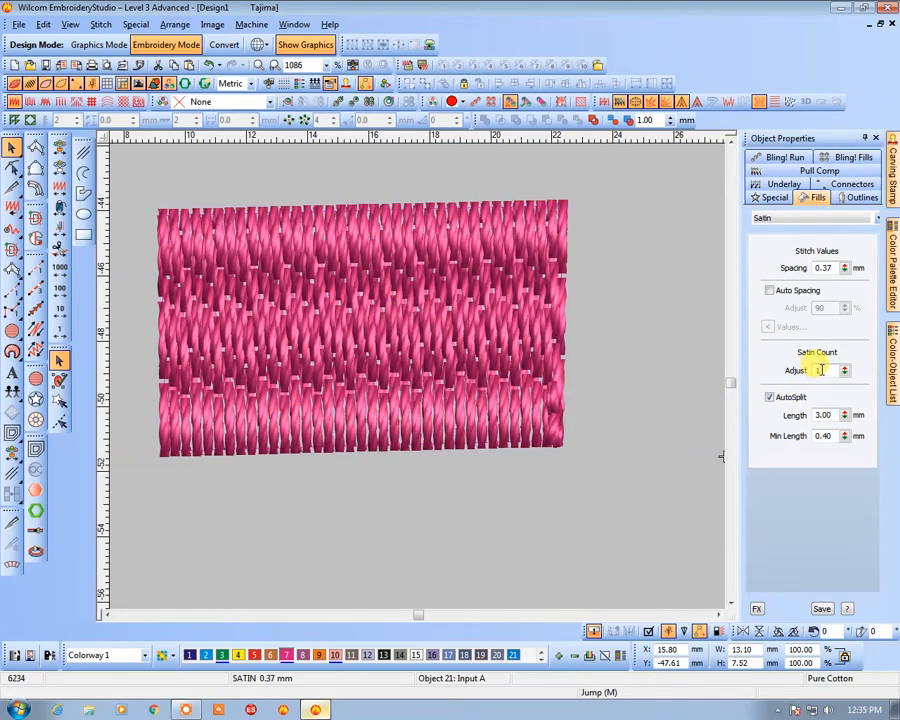
- Raise the satin block's AutoSplit length to 4 mm
click(772, 422)
text(4)
key(Return)
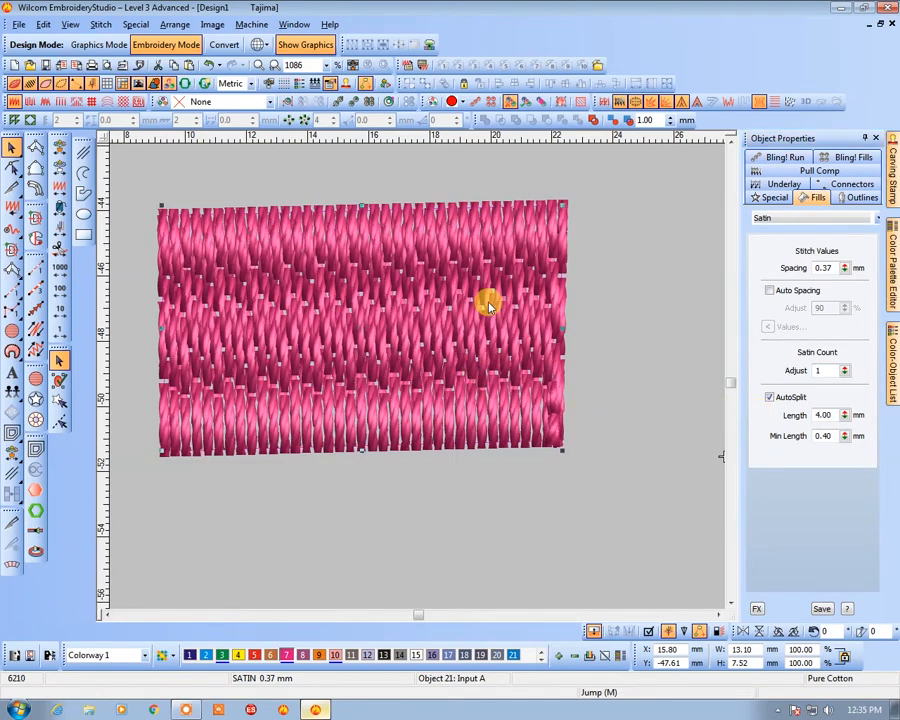
- Set the satin block's AutoSplit length to 5 mm
click(770, 421)
text(5)
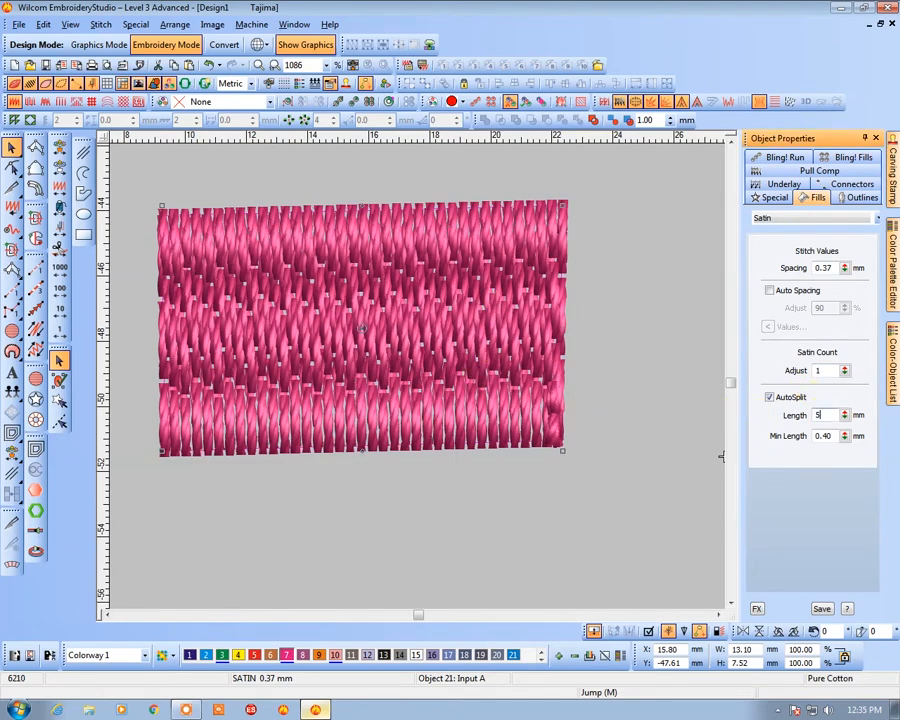
key(Return)
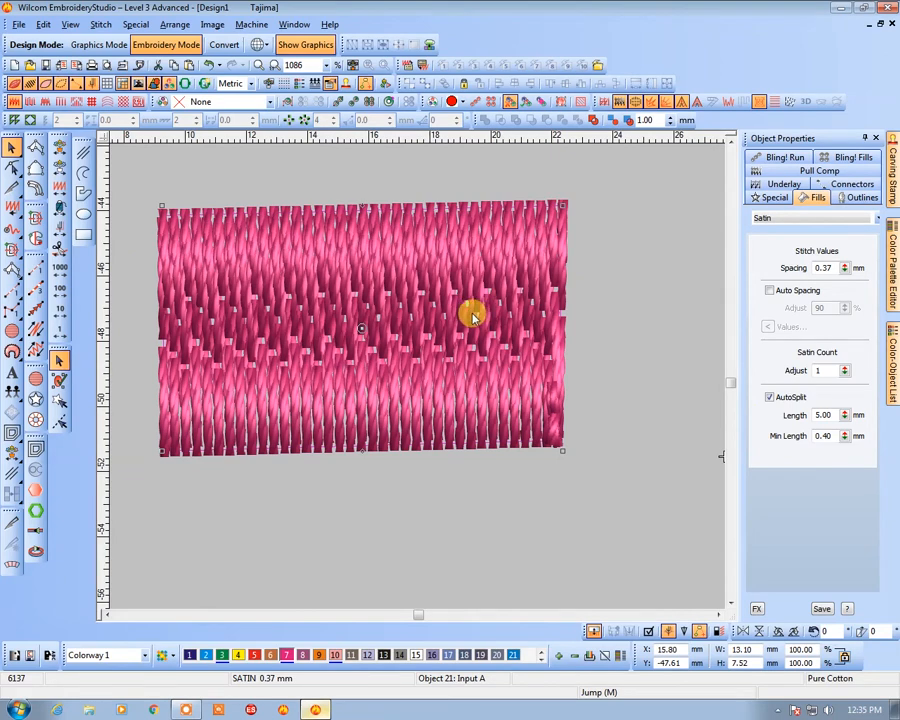
- Examine the split stitches across the middle of the satin block, both close up and as a whole
key(shift+z)
key(shift+z)
key(b)
drag(354, 338, 484, 413)
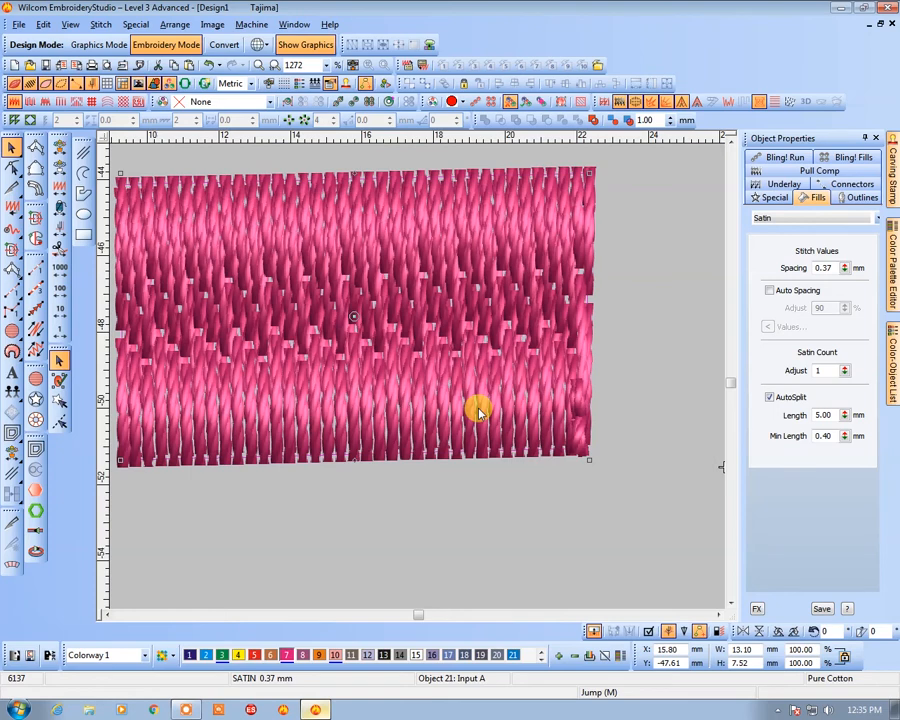
key(shift+z)
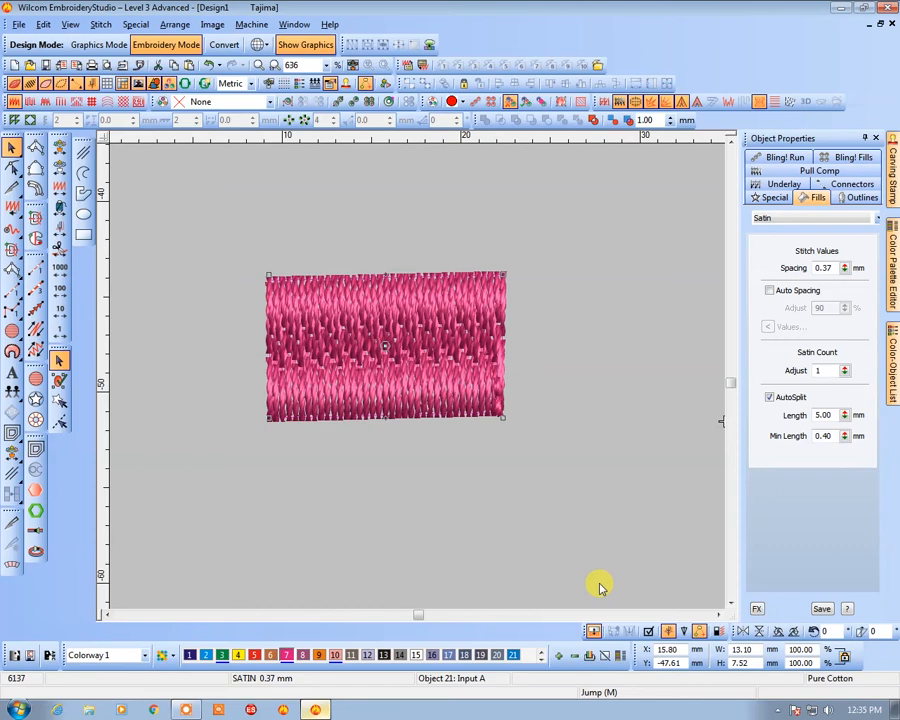
key(b)
drag(293, 269, 440, 396)
key(v)
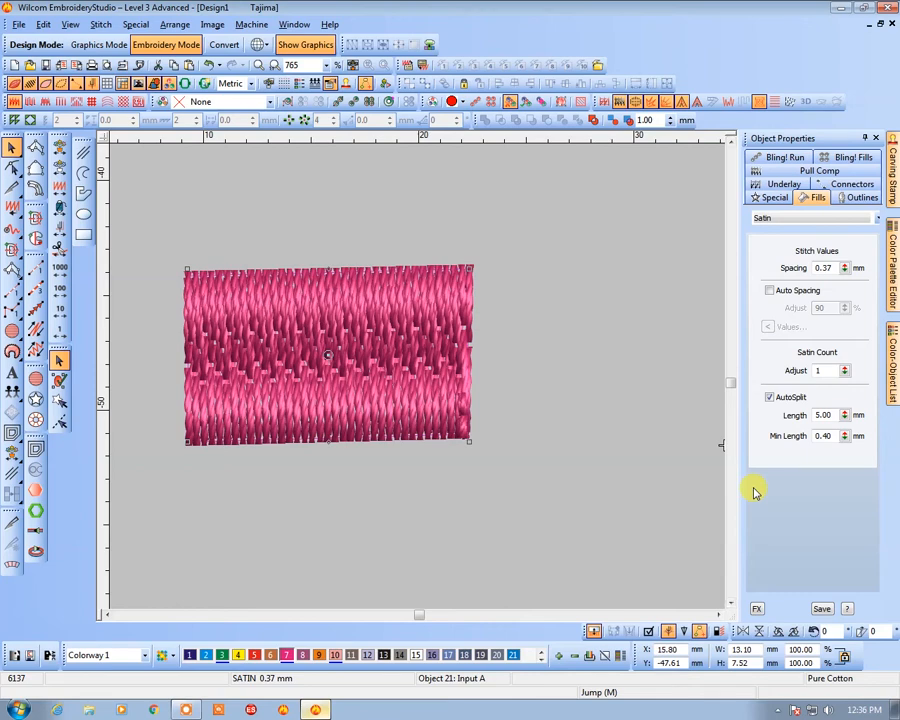
- Turn off TrueView and measure the block's height along its right end
key(m)
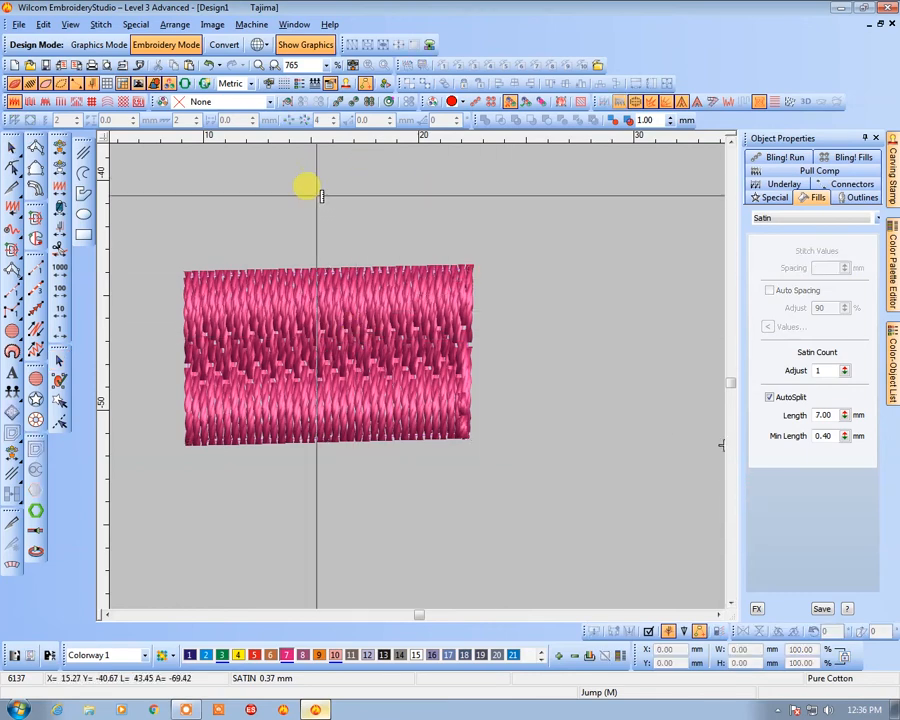
scroll(353, 372, up, 2)
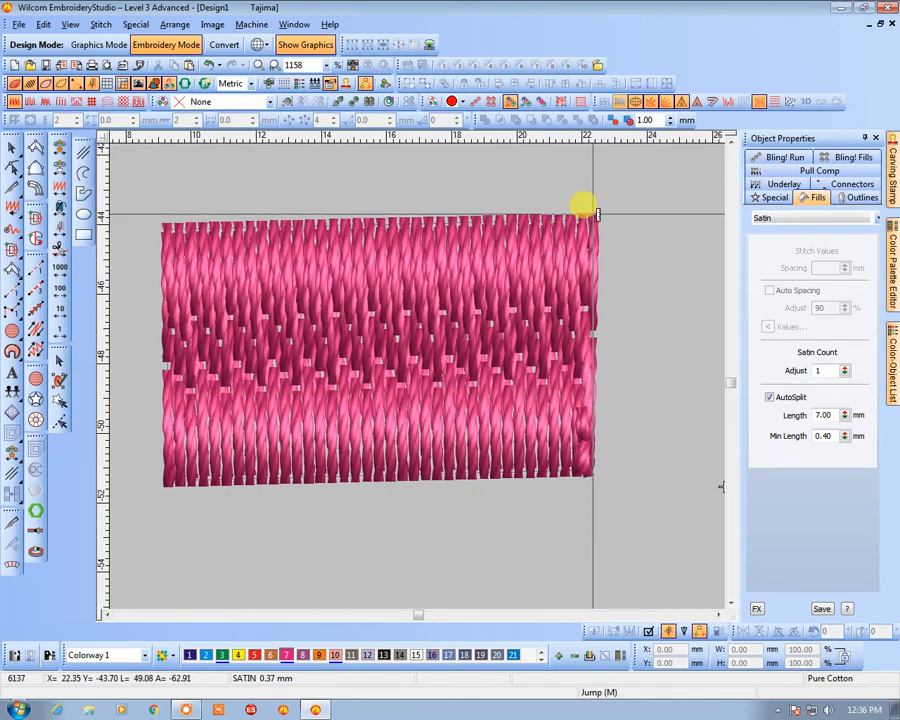
key(t)
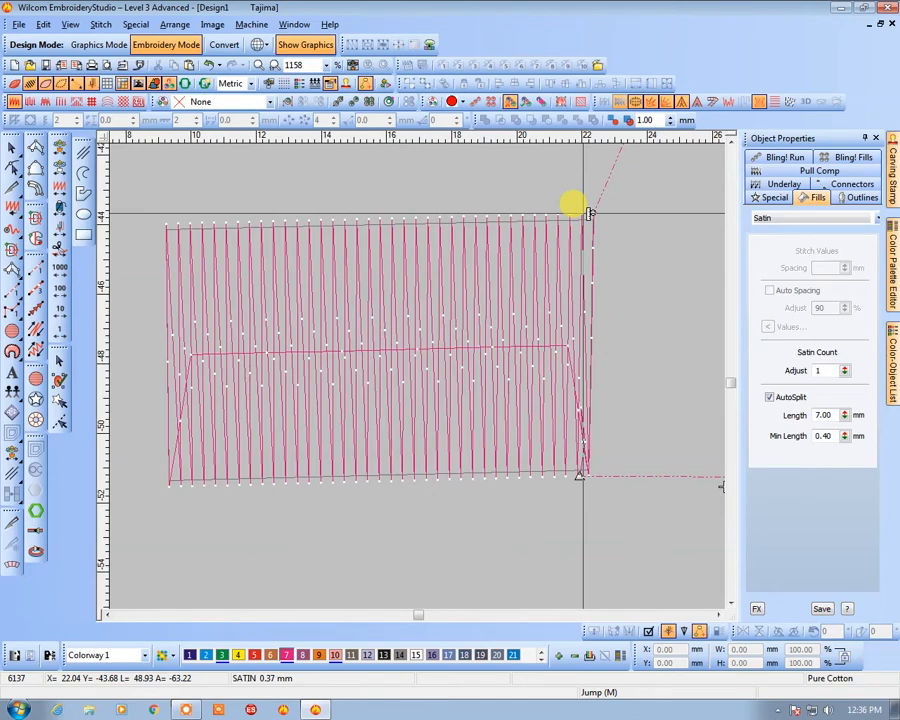
drag(583, 213, 581, 476)
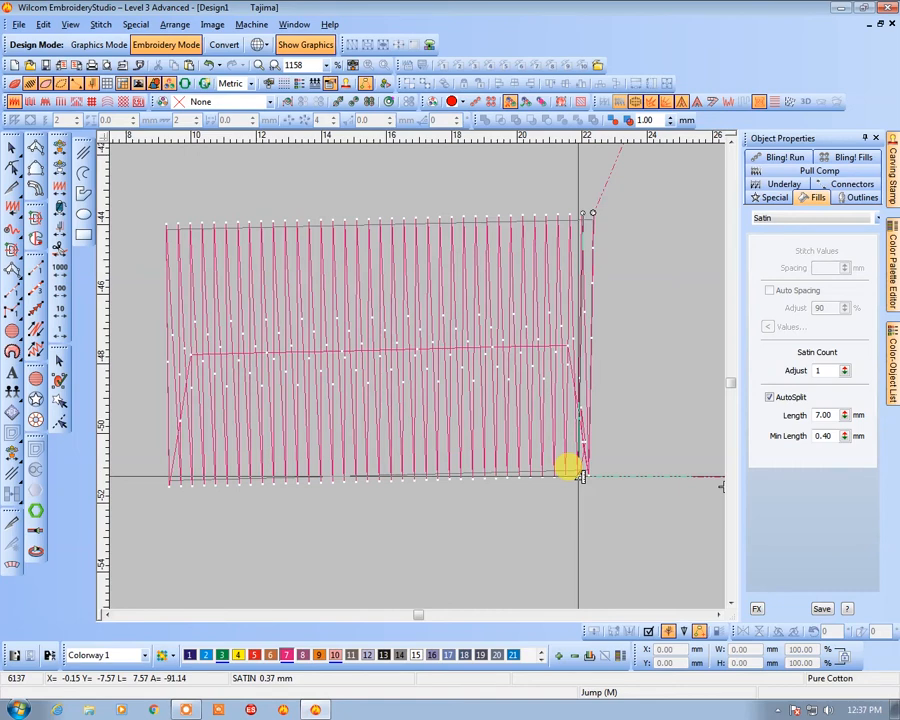
click(581, 476)
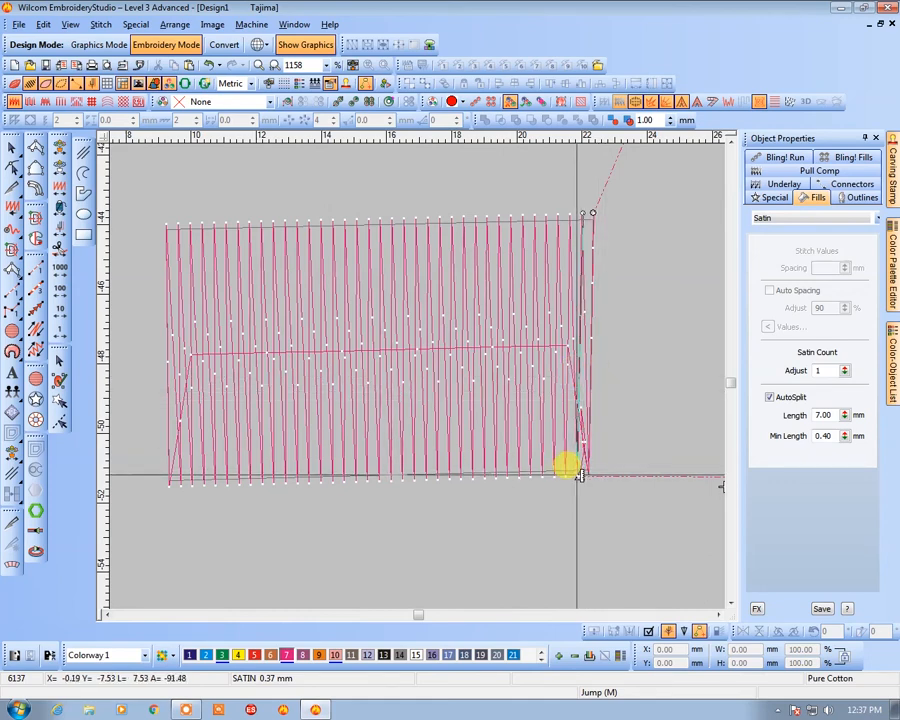
scroll(542, 494, down, 3)
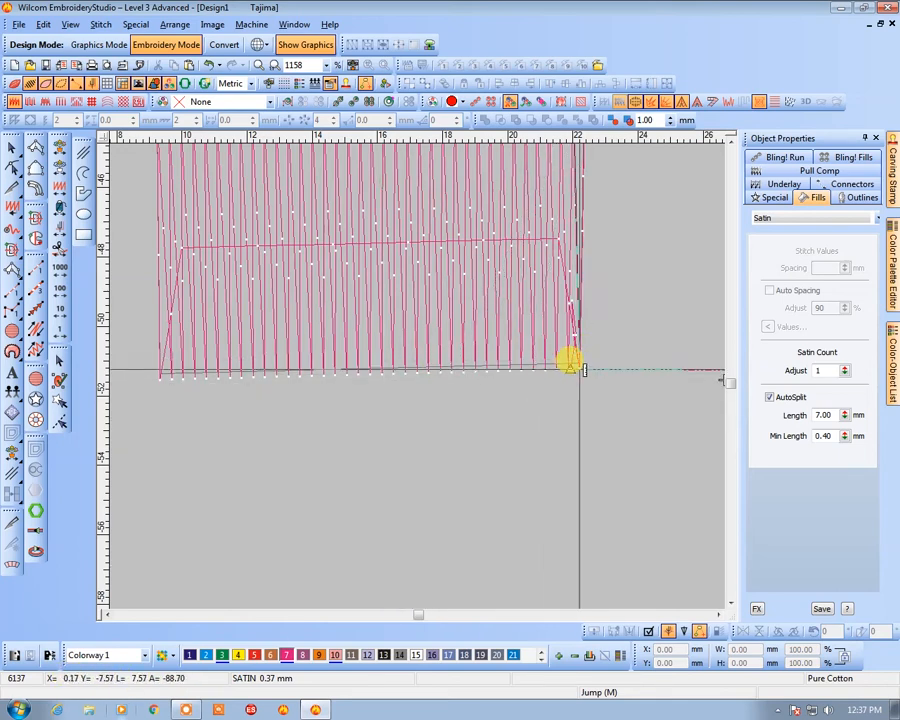
- Take further trial measurements across the block's stitches and from its lower right corner
key(shift+z)
key(z)
click(528, 238)
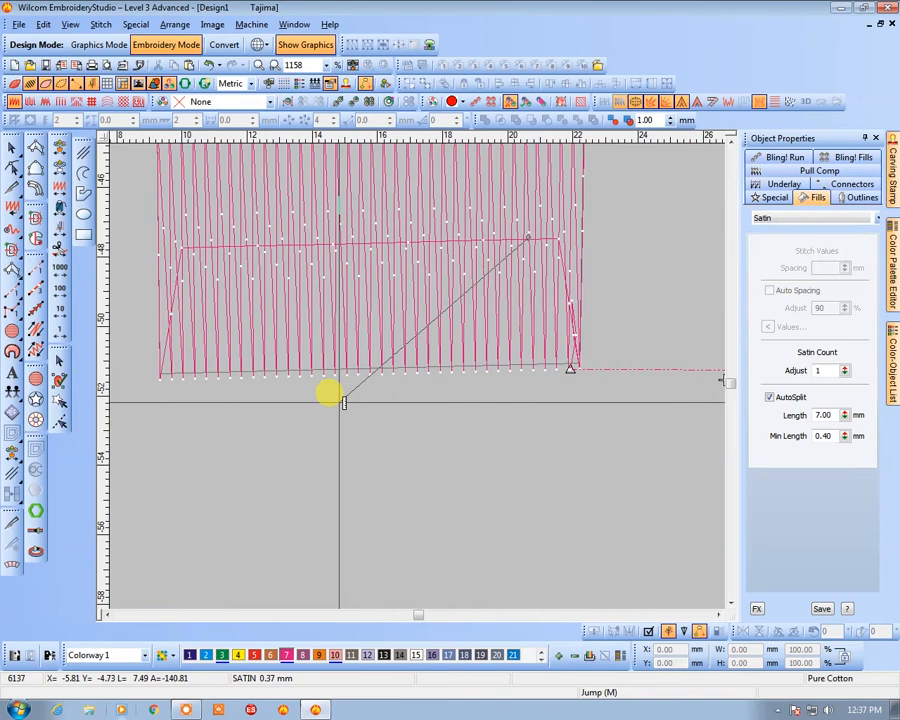
key(shift+z)
key(z)
click(532, 394)
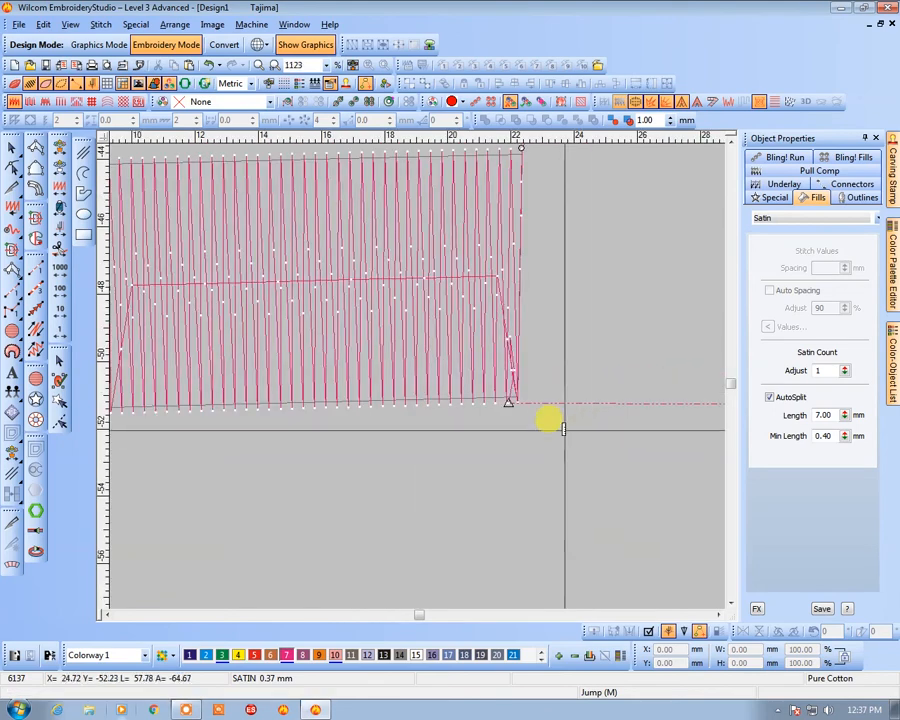
click(518, 401)
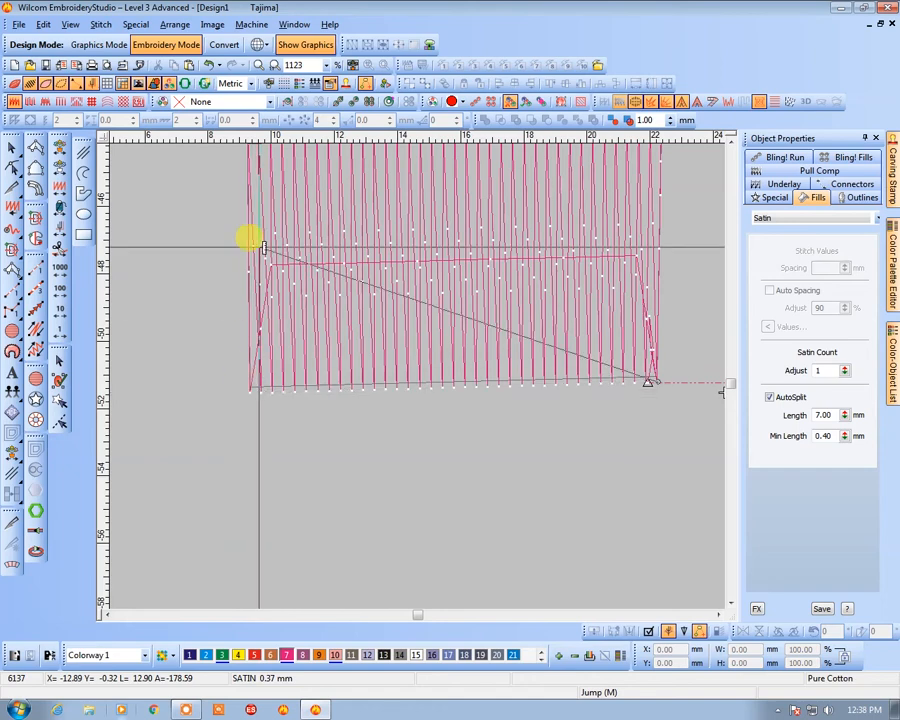
key(Escape)
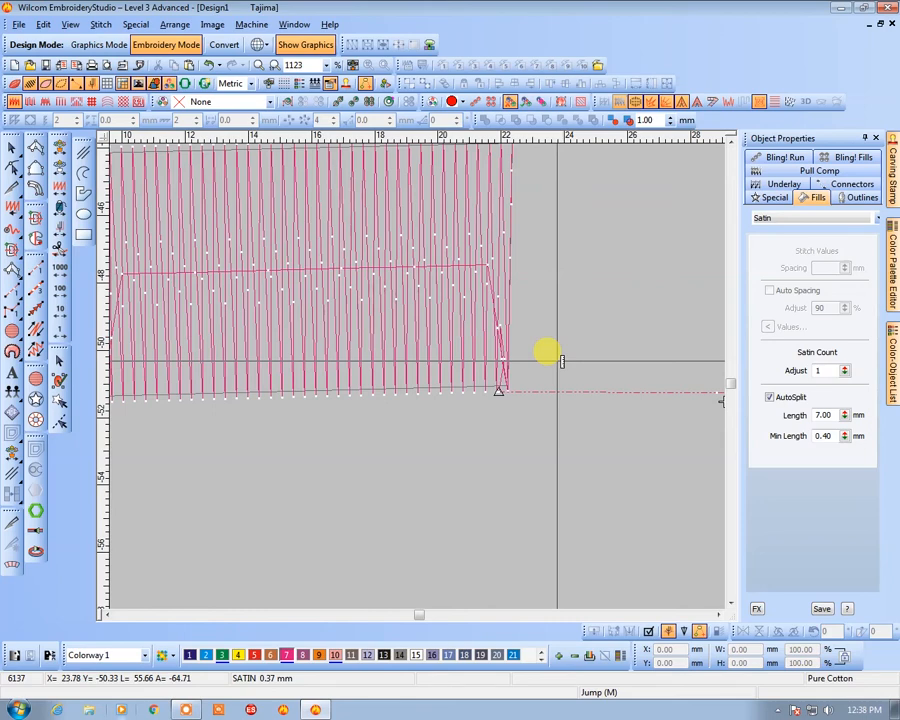
key(Escape)
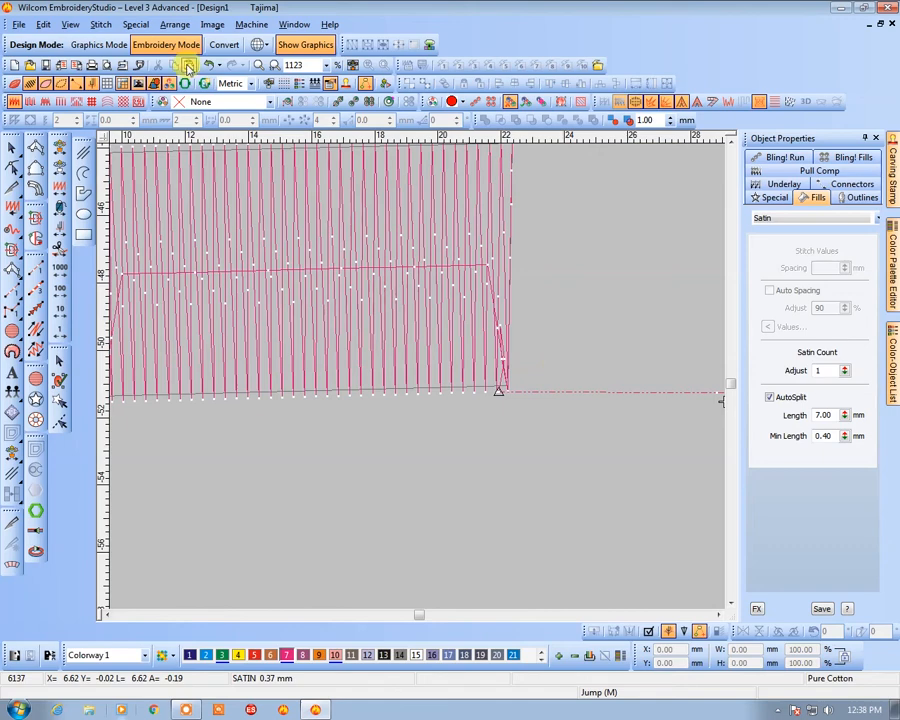
- Switch the design measurement system to U.S. and return it to Metric
click(229, 84)
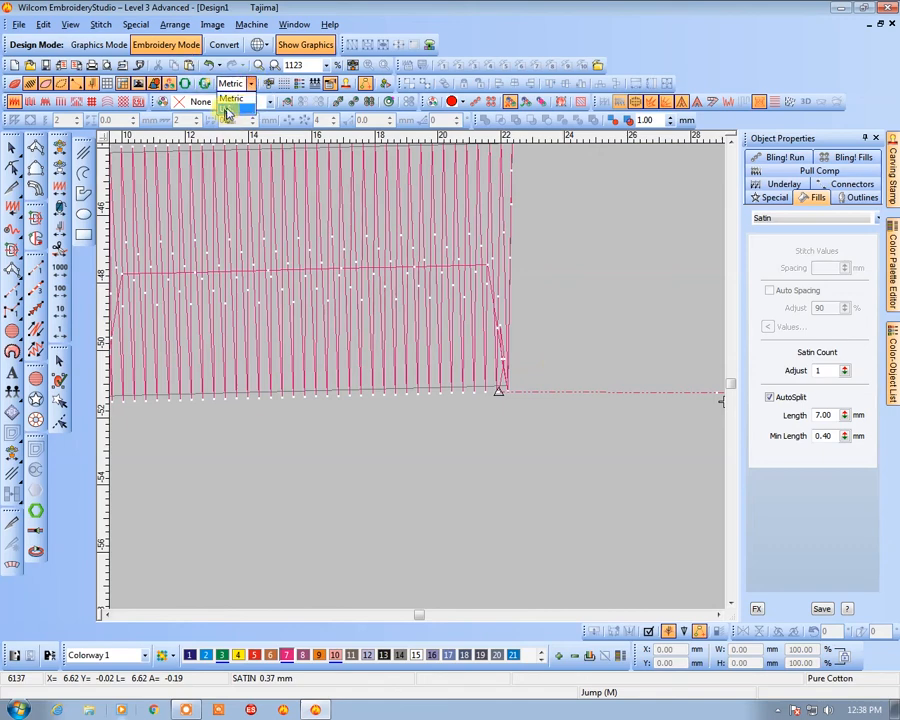
click(229, 109)
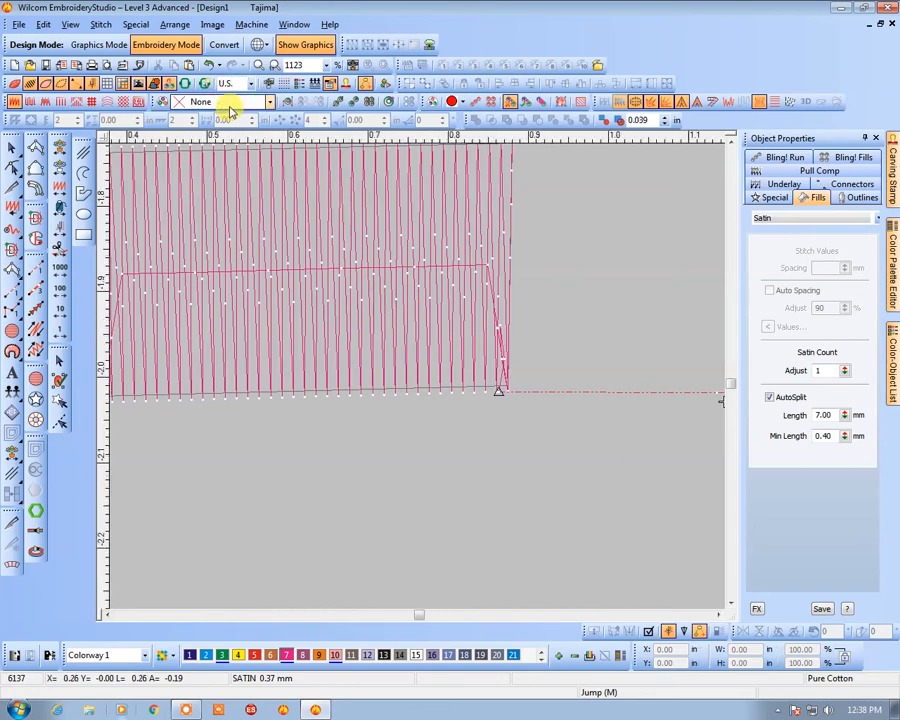
click(241, 83)
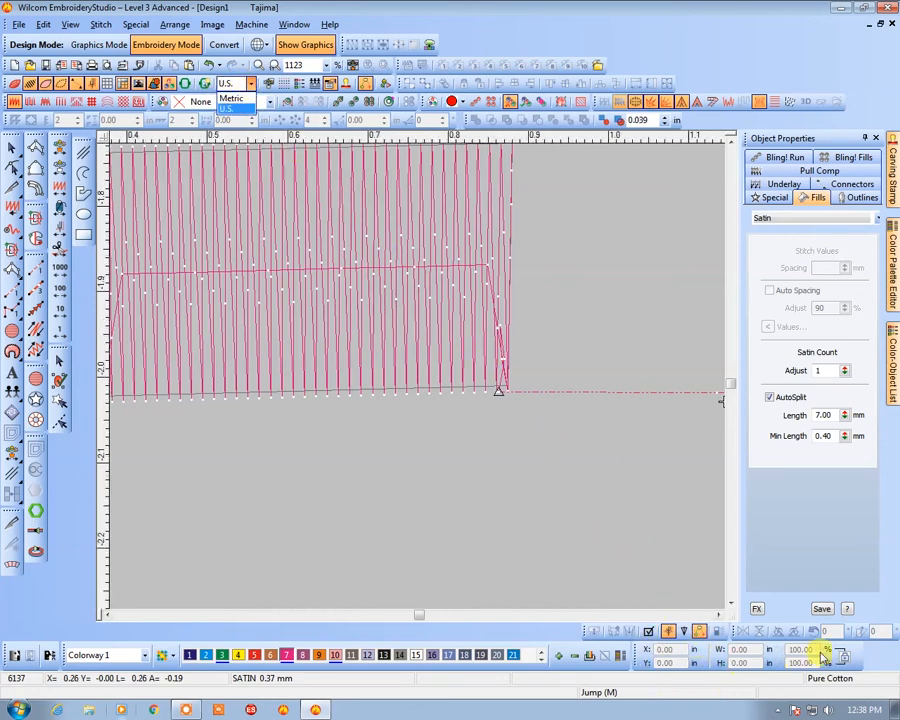
click(227, 102)
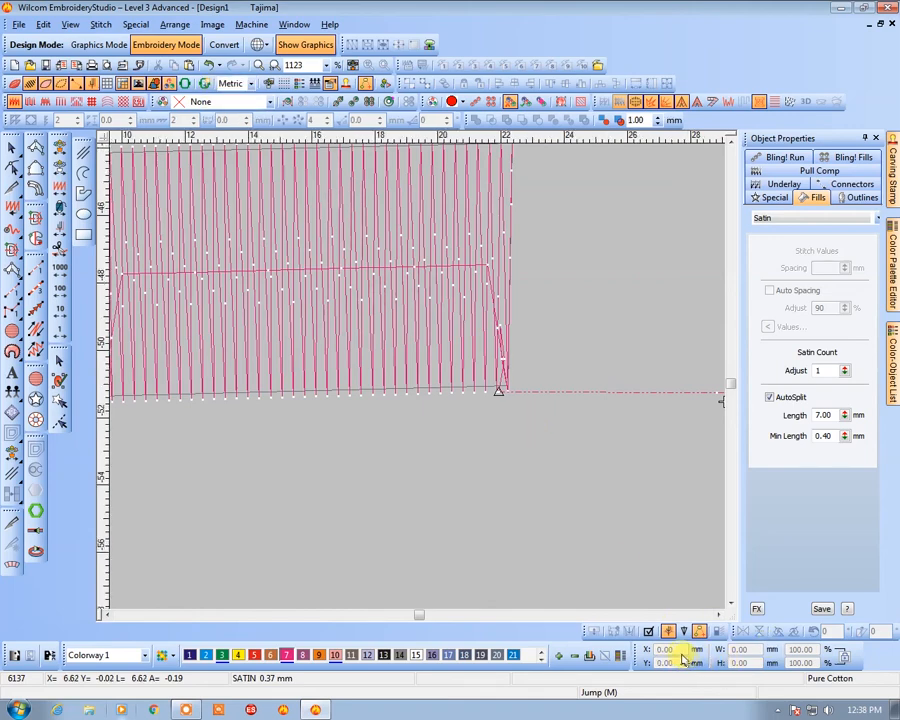
- Select the satin block and set both its X position and its width to 5 inches, keeping the proportions
click(376, 415)
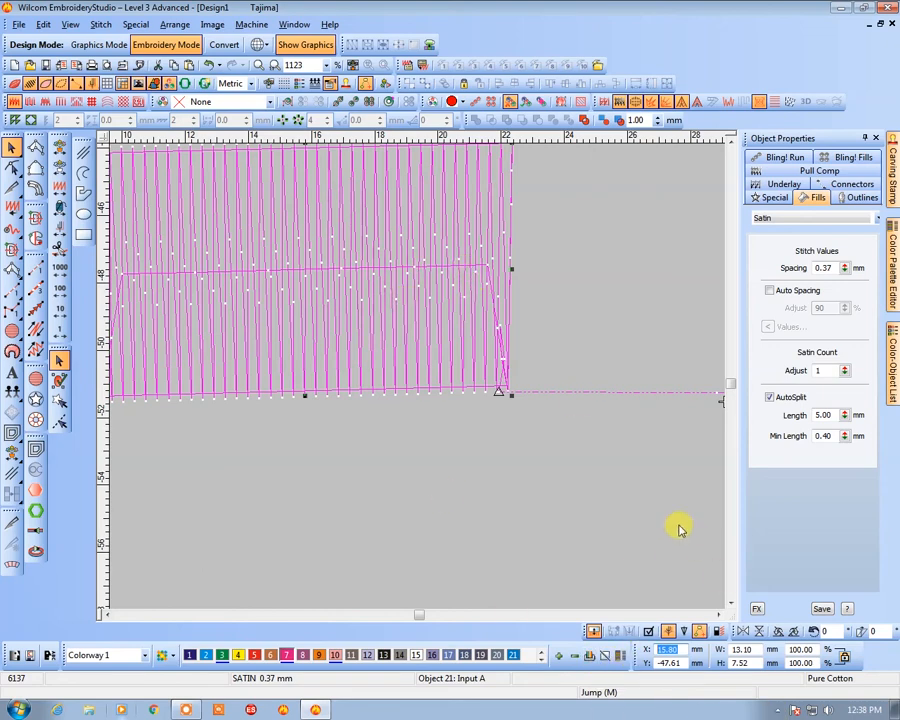
text(5inch)
key(Tab)
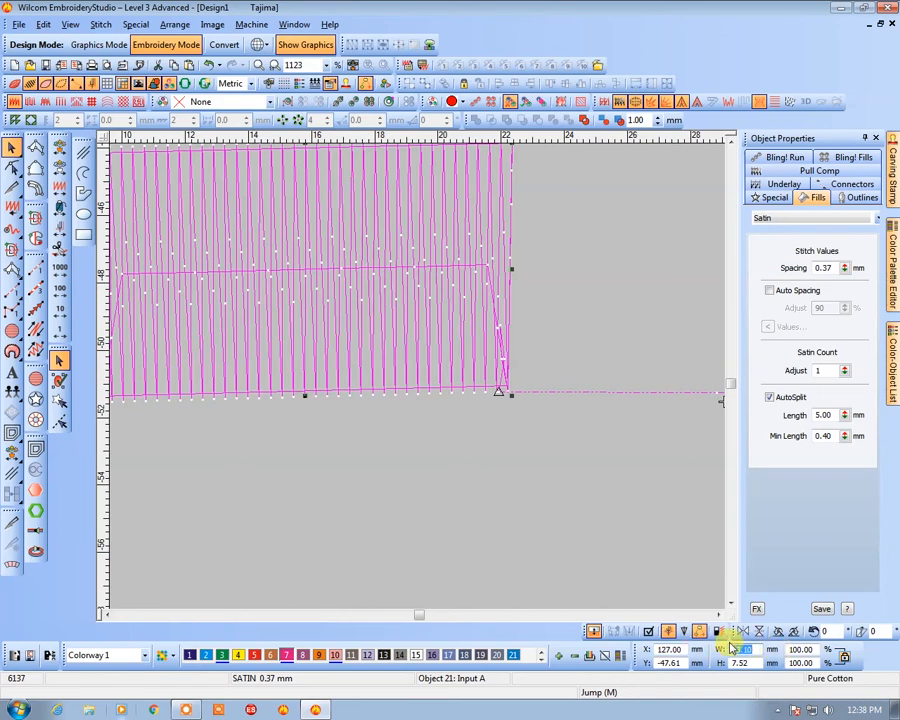
text(5inch)
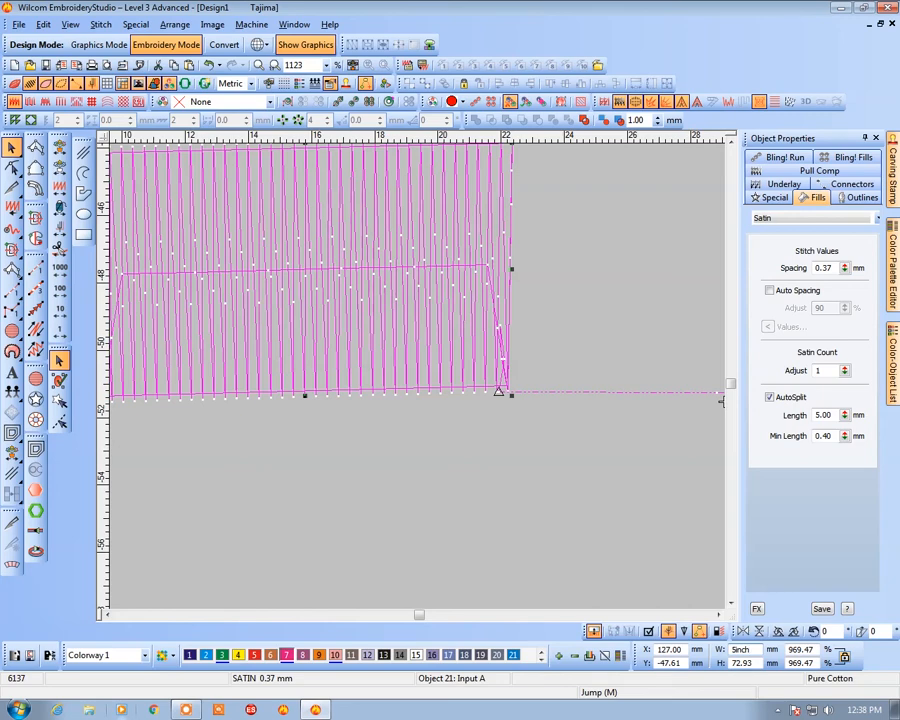
key(Return)
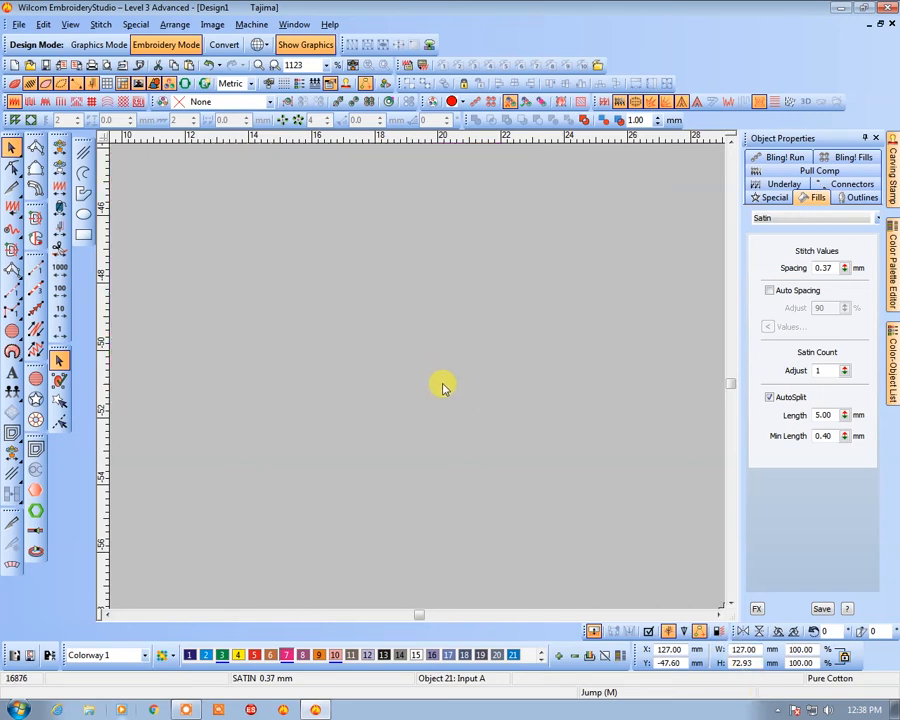
- Locate the enlarged block and examine its needle points and split stitches in plain stitch view
key(shift+z)
key(shift+z)
key(shift+z)
key(shift+z)
key(shift+z)
key(b)
drag(405, 289, 630, 420)
drag(282, 329, 600, 518)
key(Escape)
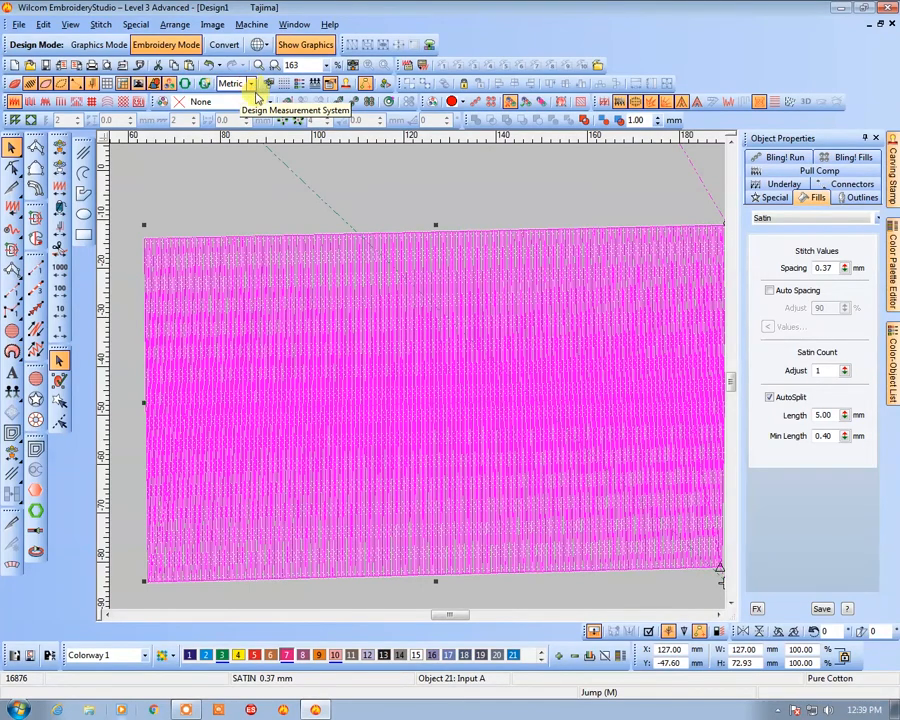
key(b)
drag(196, 227, 516, 444)
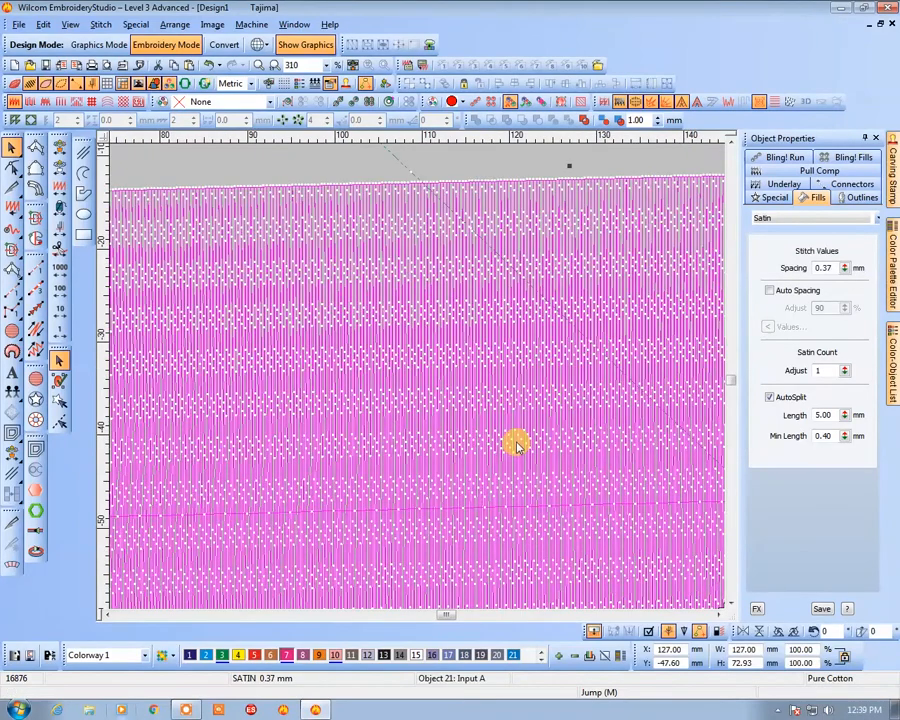
- Display the enlarged block in TrueView and examine the split pattern in its middle and at its upper right corner
key(shift+z)
key(t)
key(shift+z)
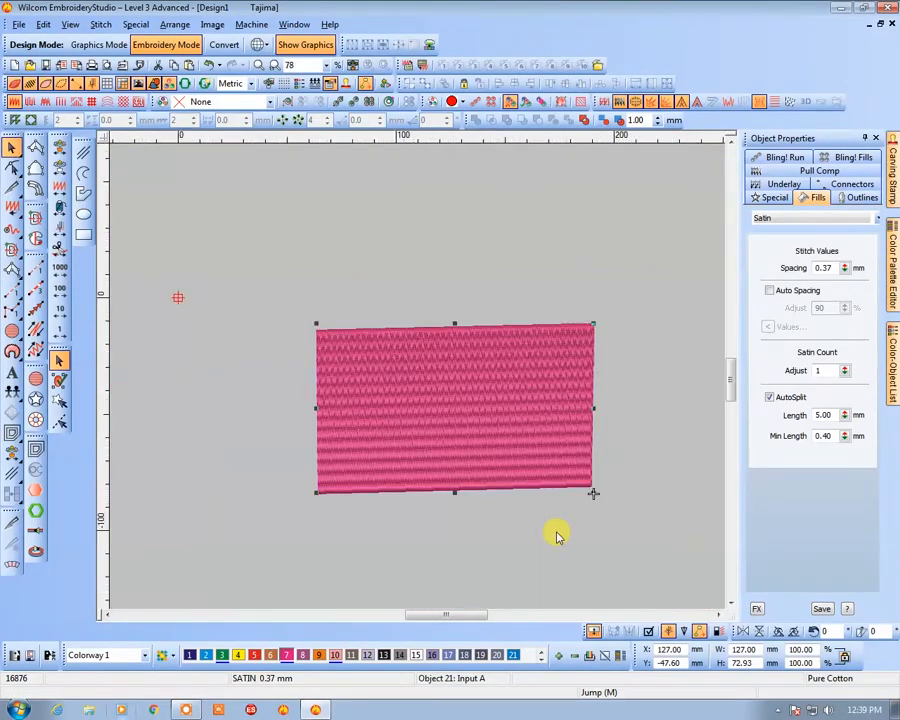
key(b)
drag(360, 336, 516, 452)
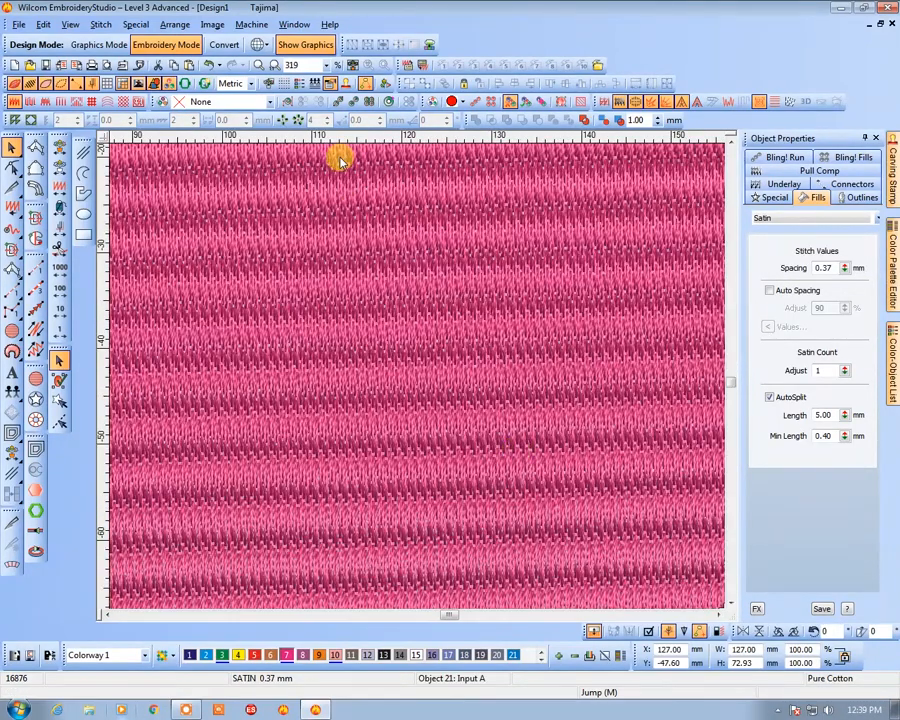
key(shift+z)
key(b)
drag(506, 364, 601, 281)
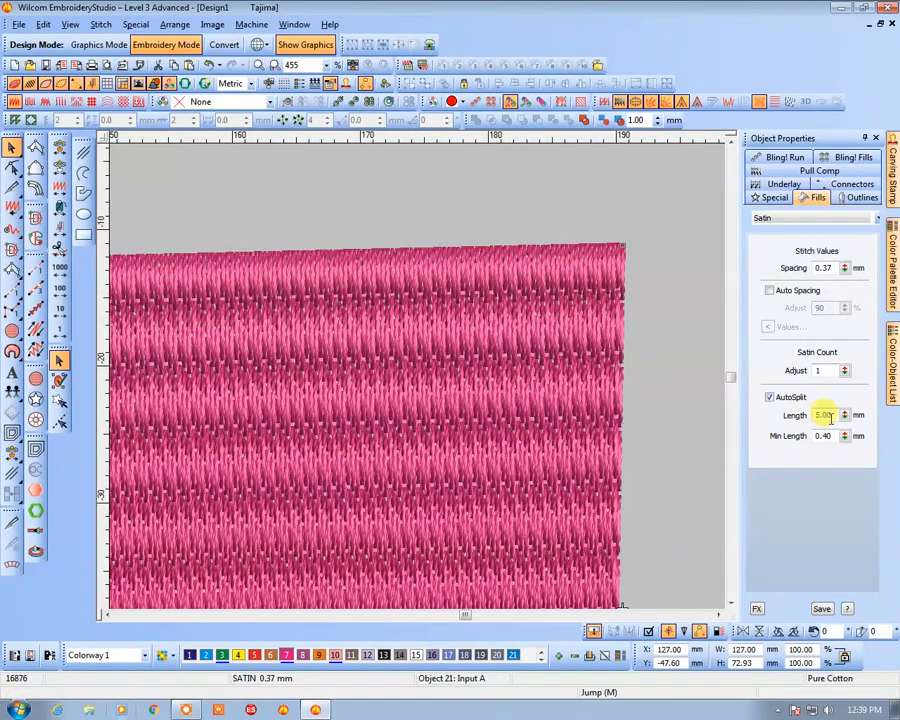
- Set the enlarged satin block's AutoSplit length to 10 mm
drag(834, 415, 764, 428)
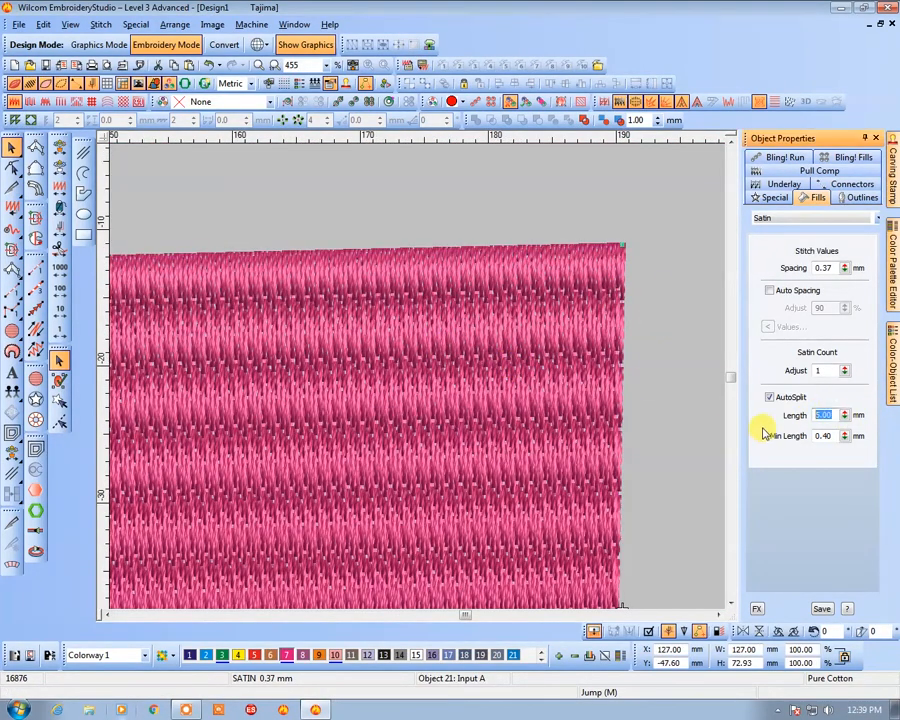
text(10)
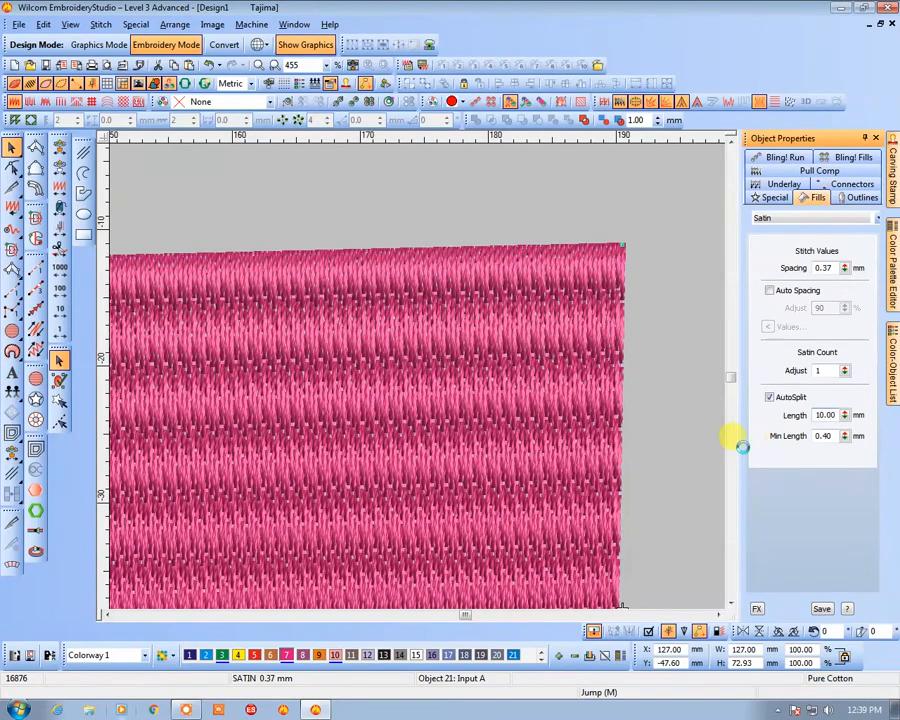
key(Return)
- Examine how the longer AutoSplit length spreads the split lines over the block, comparing TrueView with the plain stitches
key(shift+z)
key(shift+z)
key(b)
drag(462, 422, 382, 521)
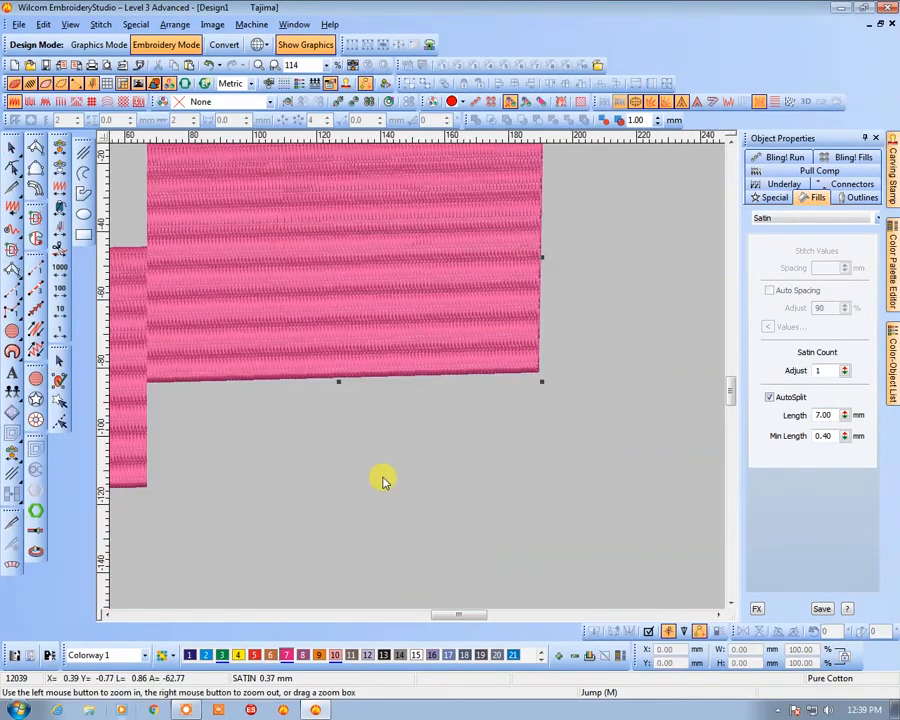
key(shift+z)
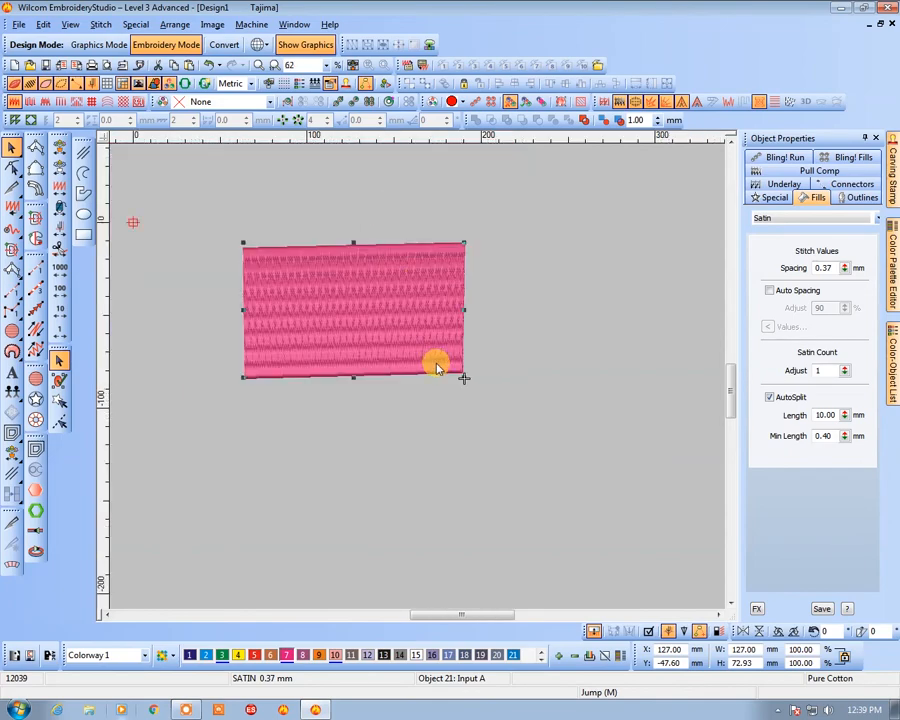
key(b)
drag(450, 248, 384, 343)
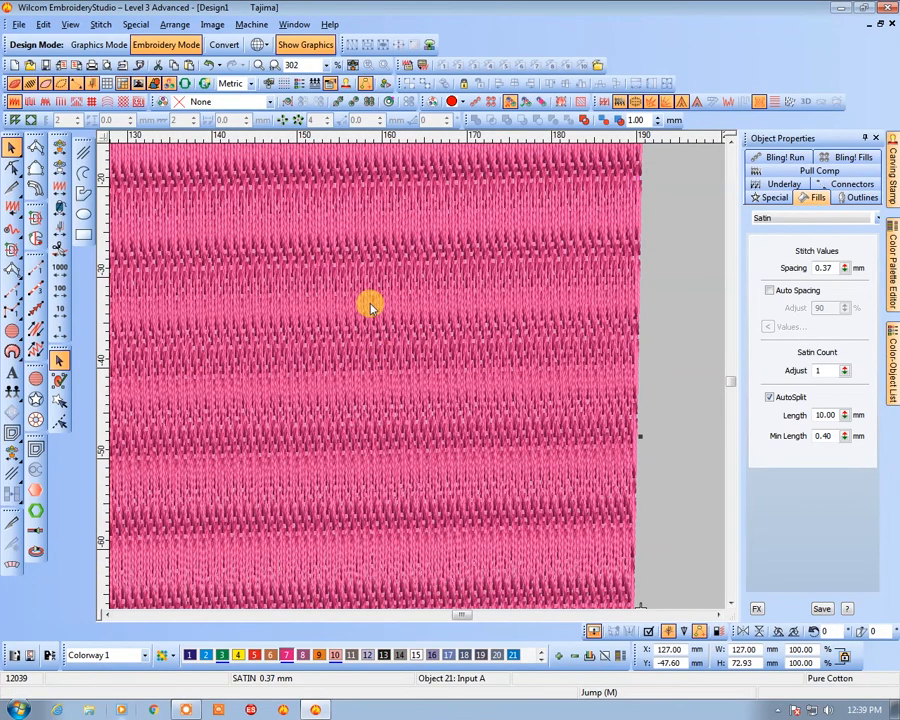
key(t)
key(t)
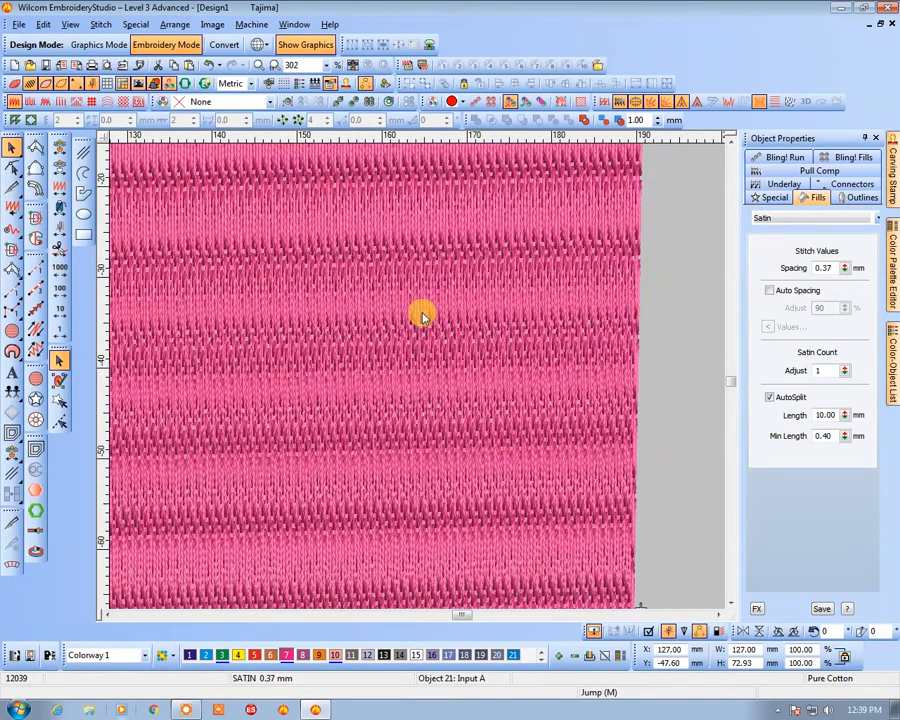
- Change the block's fill to Tatami and inspect its stitches with TrueView turned off
click(28, 101)
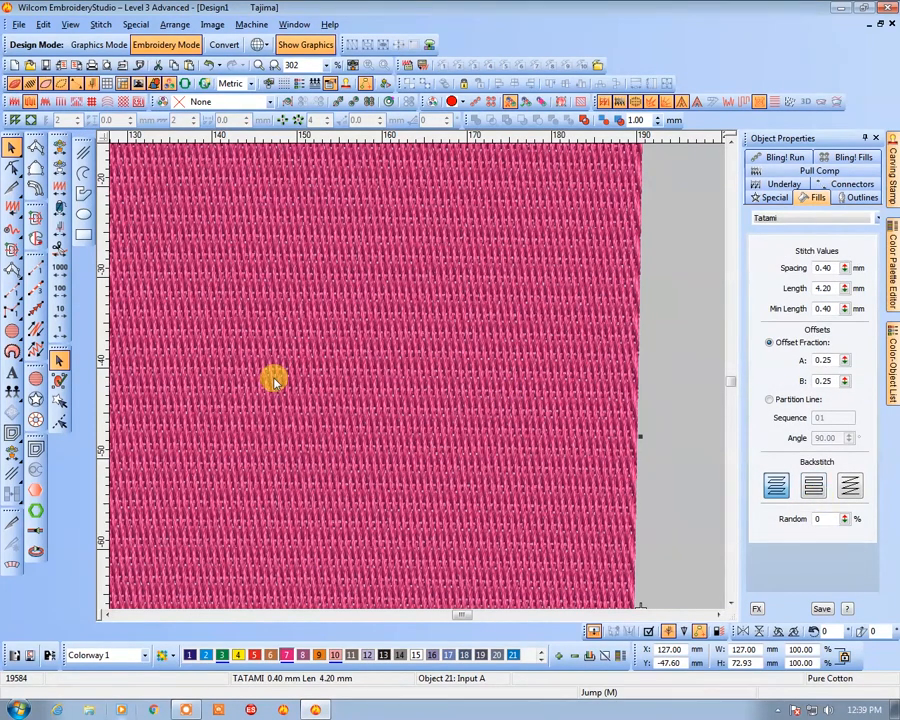
key(shift+z)
key(z)
drag(557, 218, 314, 546)
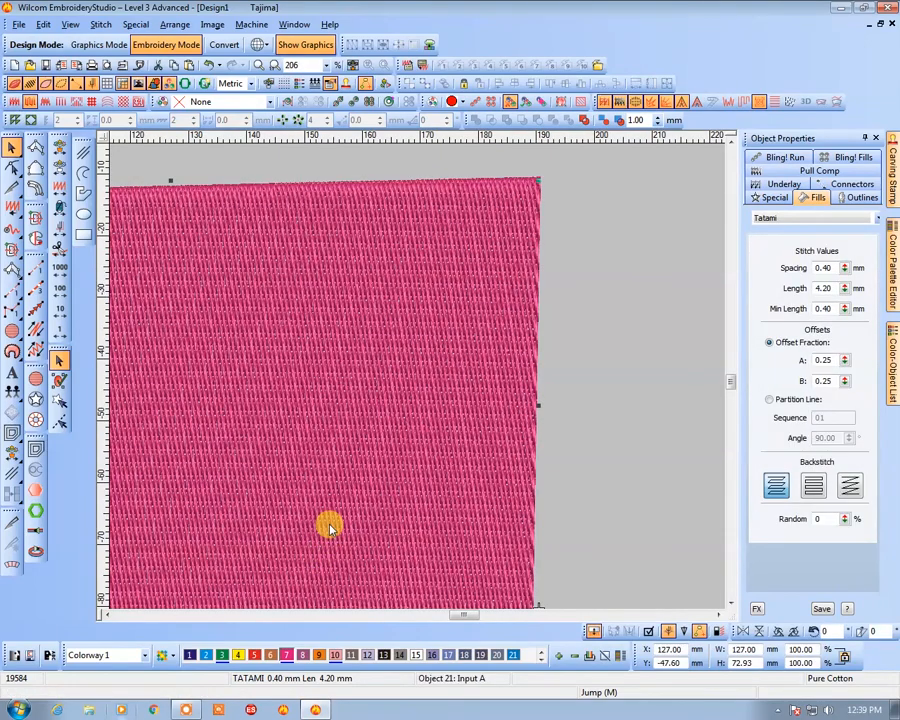
key(t)
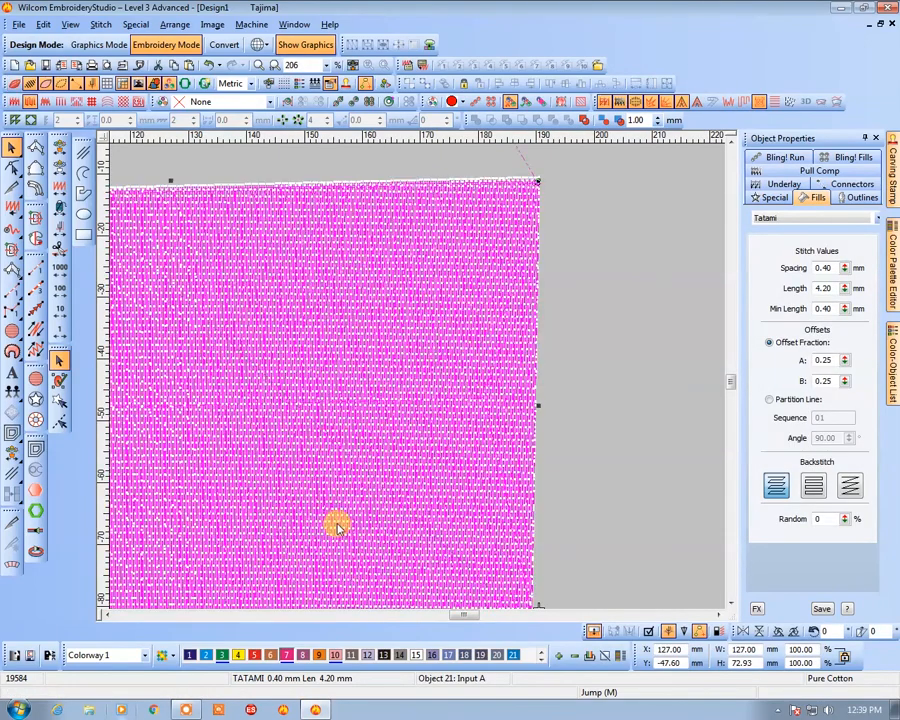
- Change the block's fill back to Satin and display the block in TrueView
click(14, 102)
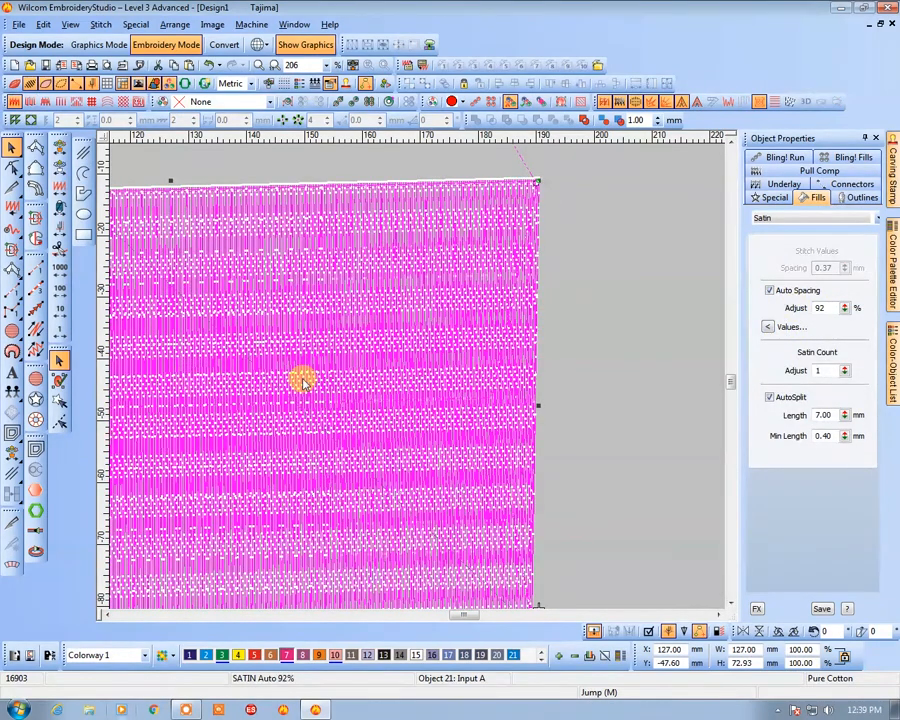
key(shift+z)
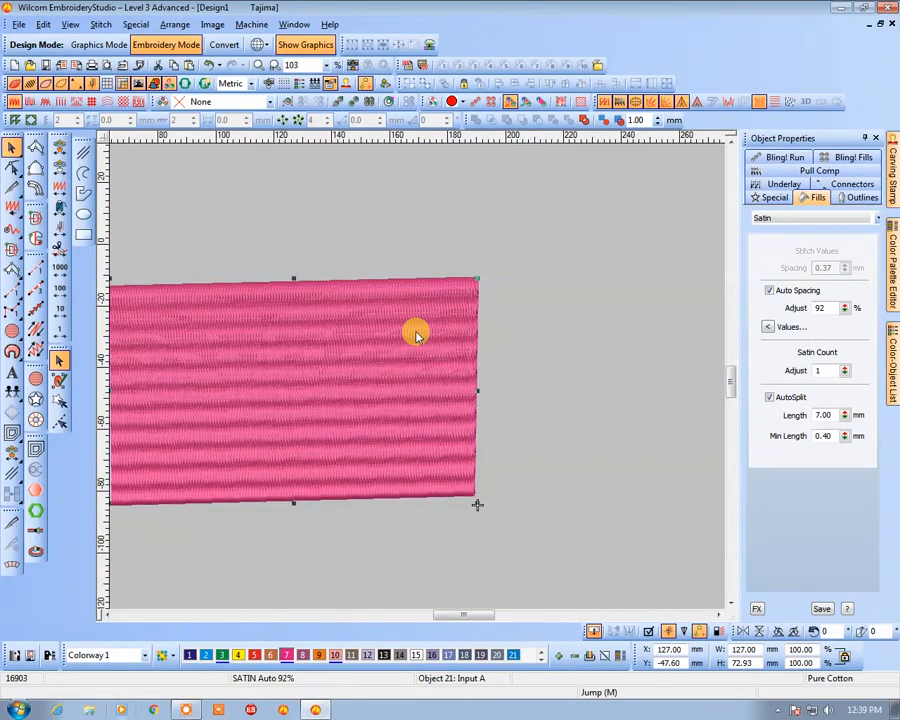